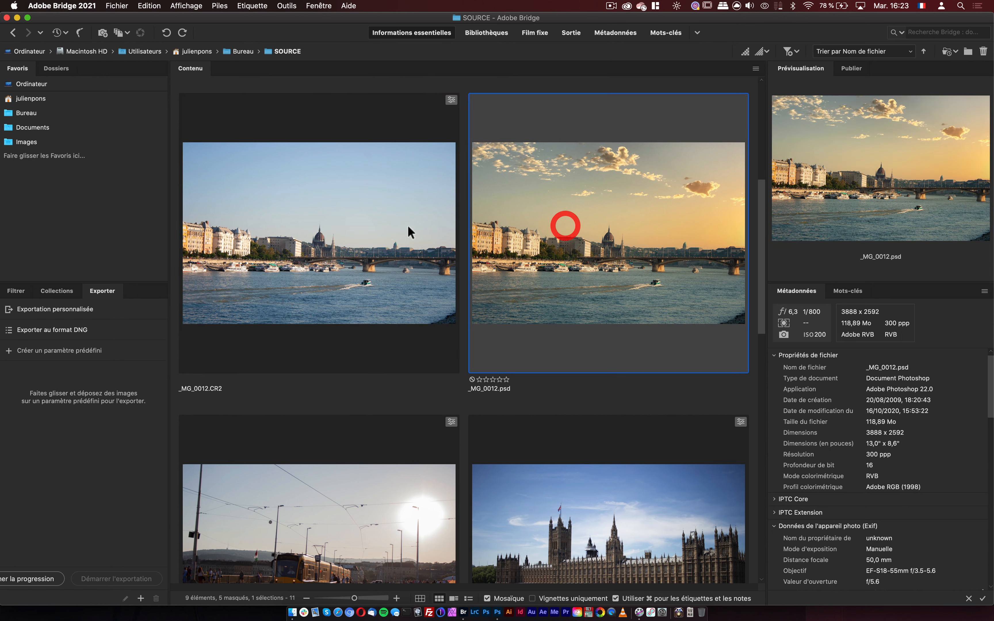
- Compare _MG_0012.CR2 and _MG_0012.psd side by side in a full-screen preview
left_click(390, 226)
left_click(557, 225)
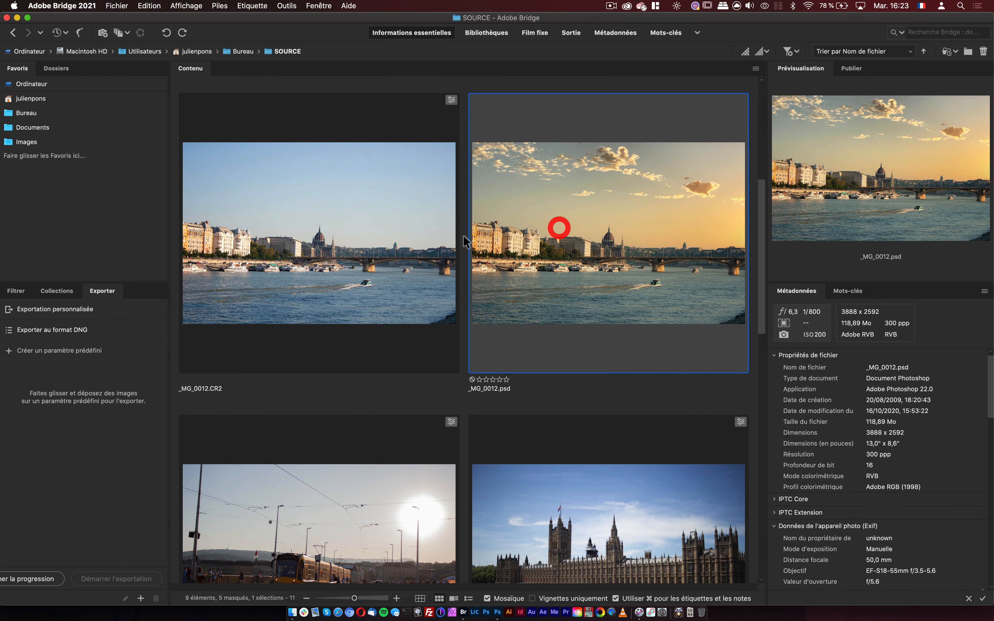
left_click(403, 234)
left_click(545, 245, "super")
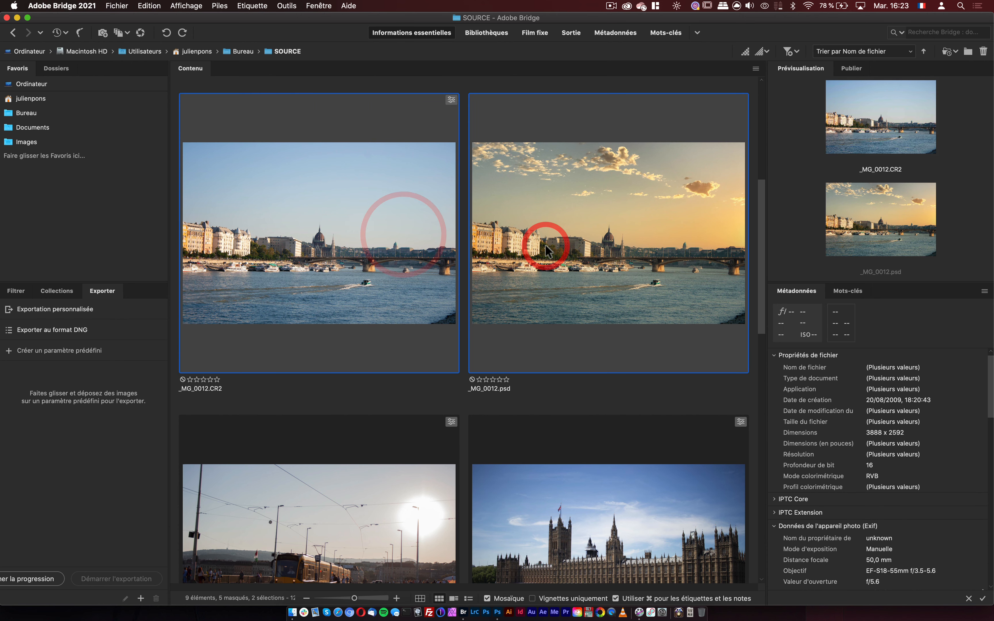
key("space")
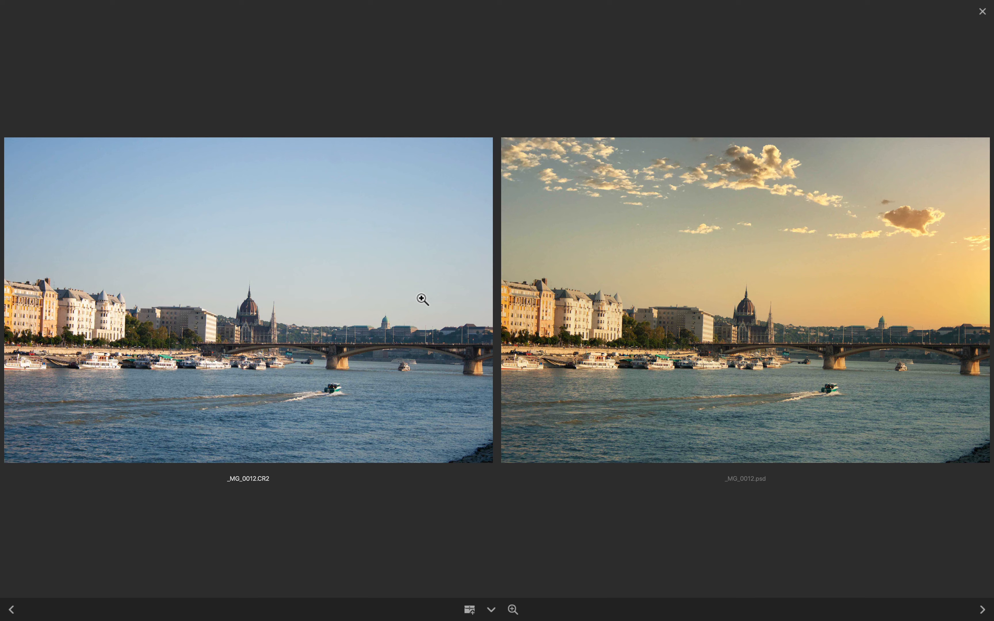
key("Escape")
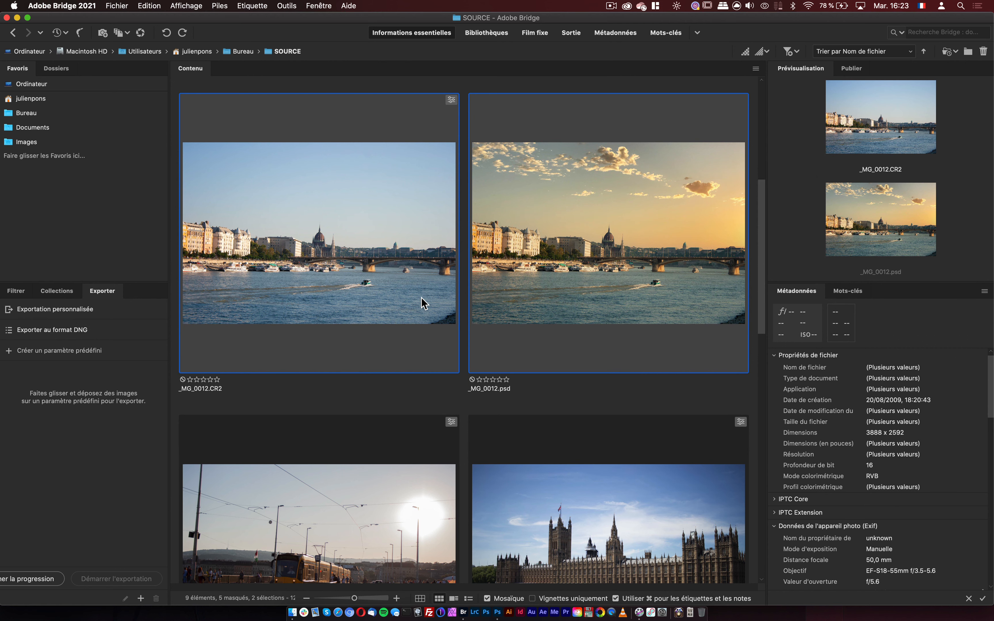
- Open _MG_0012.CR2 in Camera Raw, dismissing the welcome message, and enlarge the window to the full screen width
left_click(339, 397)
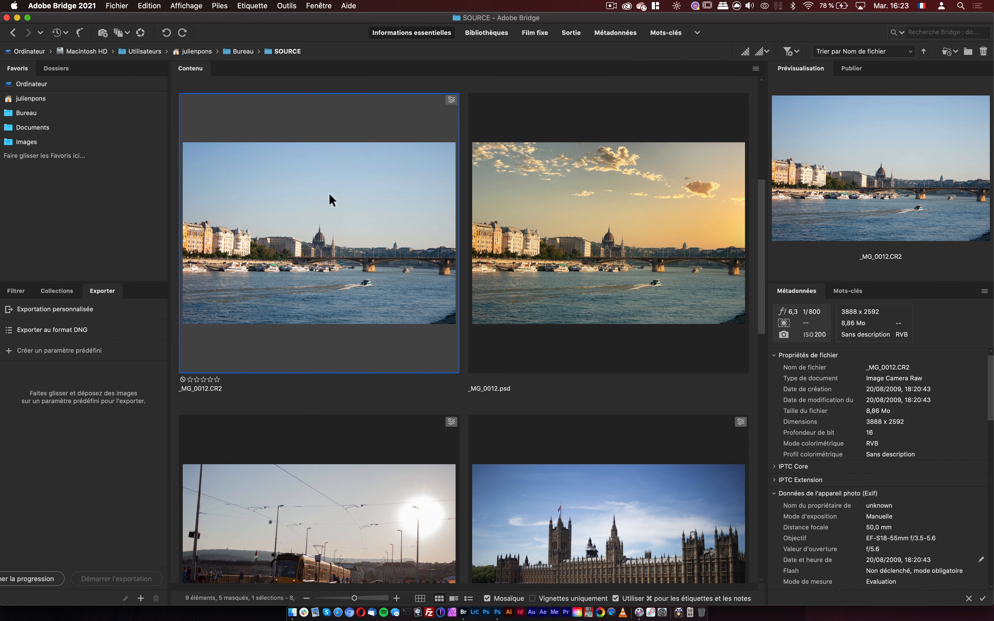
left_click(499, 612)
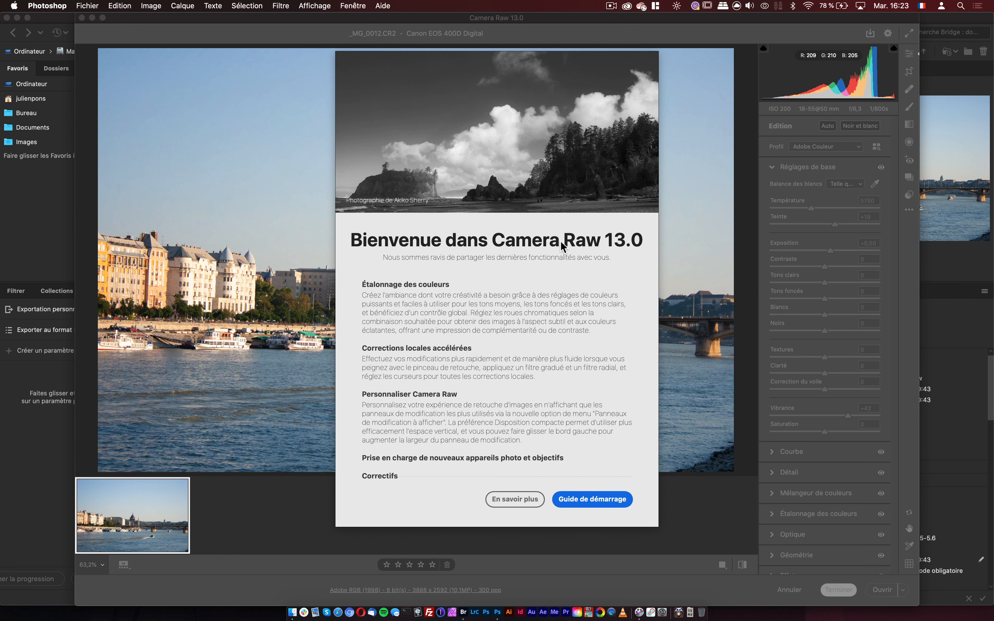
left_click(609, 499)
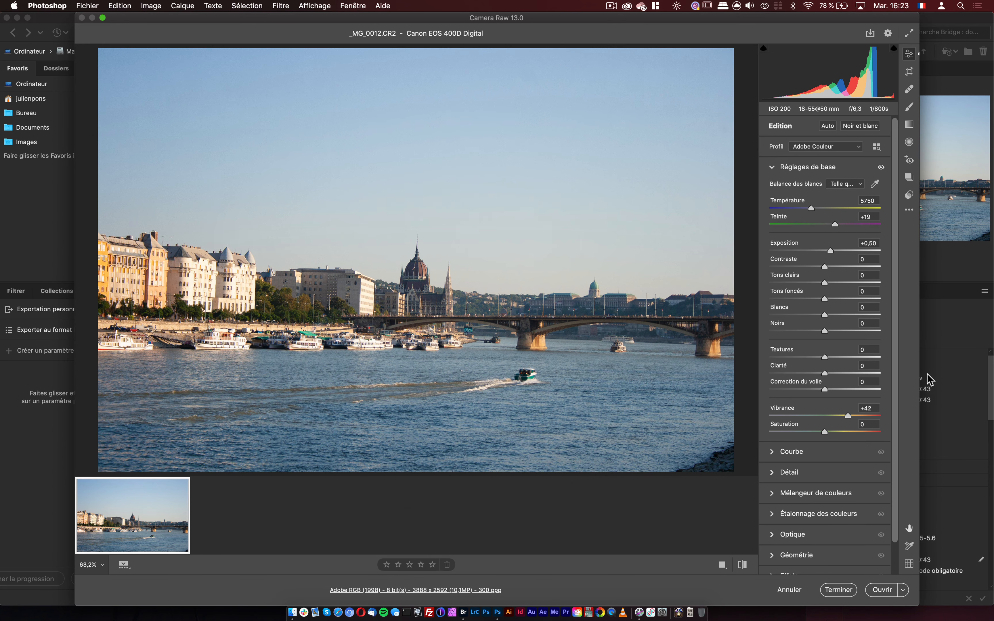
left_click_drag(919, 374, 992, 371)
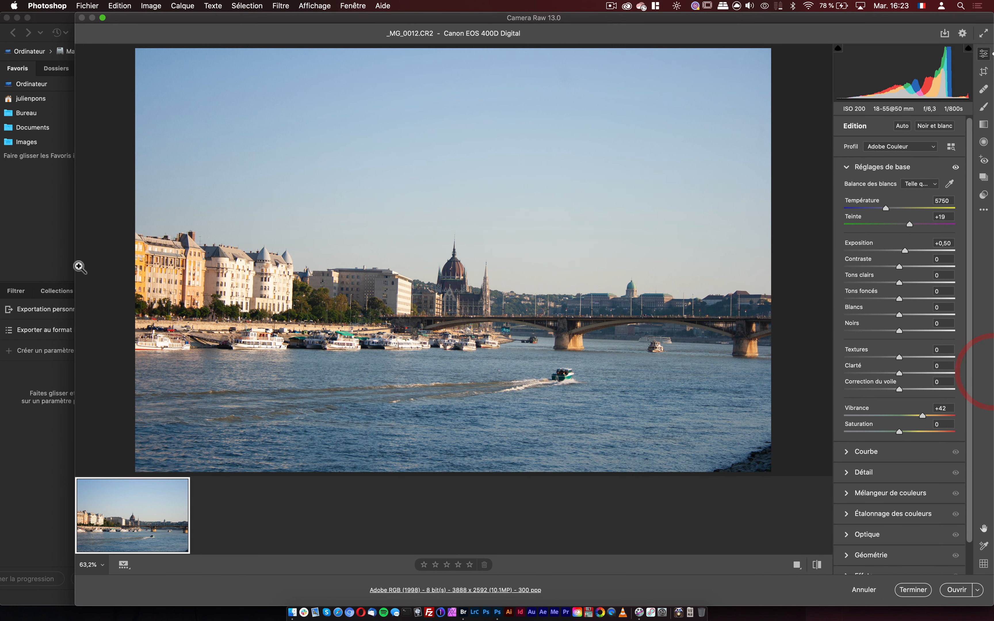
left_click_drag(80, 267, 0, 259)
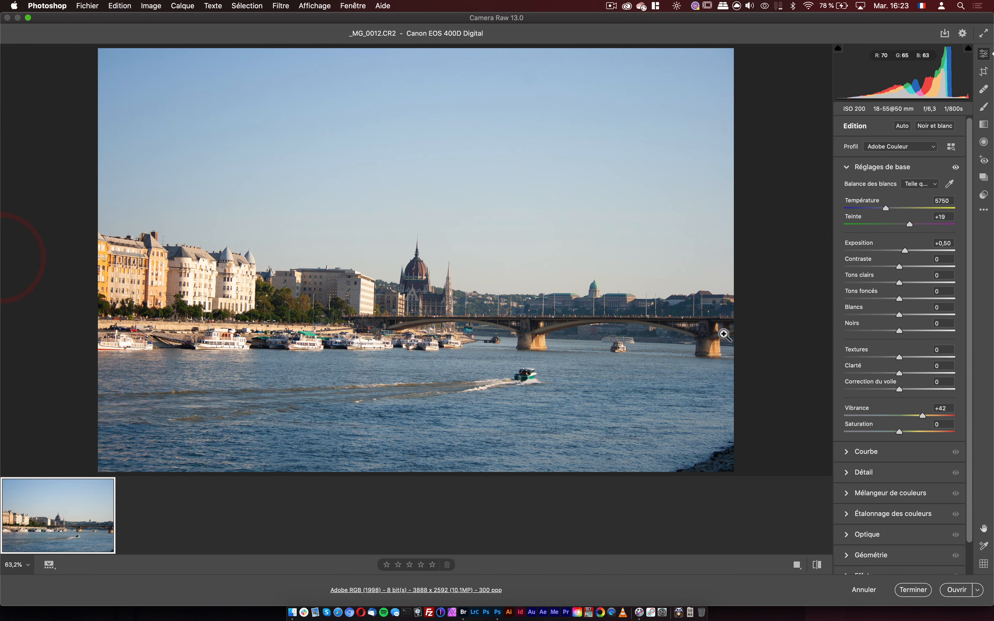
- Collapse all the Edition adjustment sections and set the workflow colour depth to 16 bits/couche
left_click(847, 514)
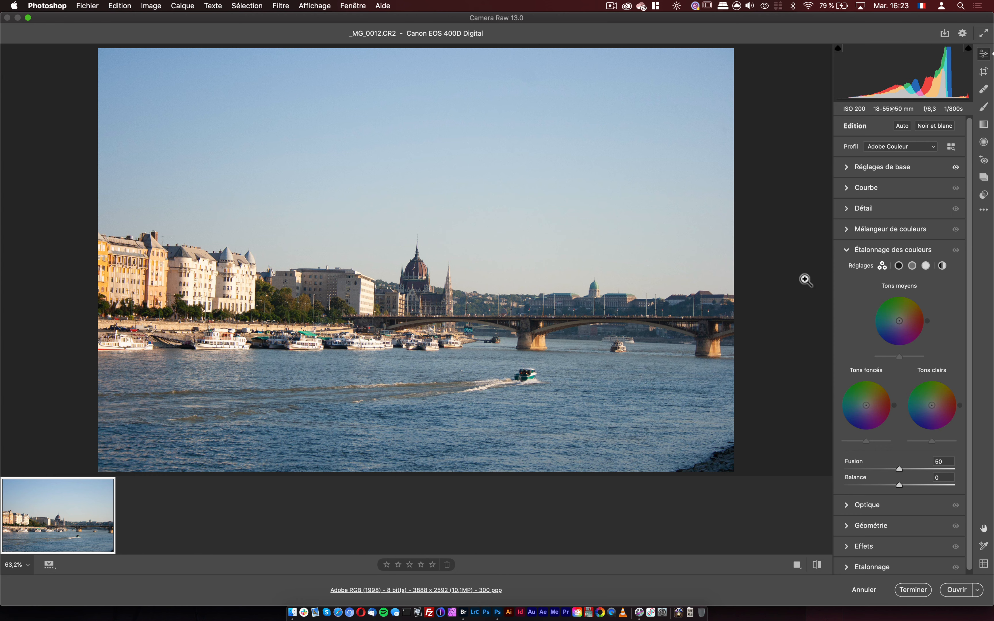
left_click(845, 250)
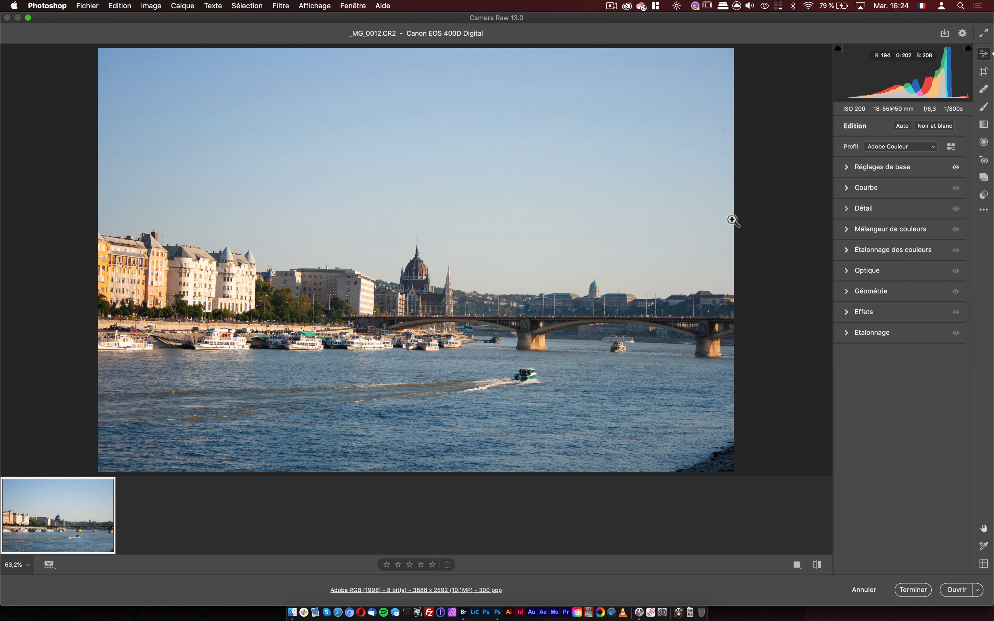
left_click(477, 590)
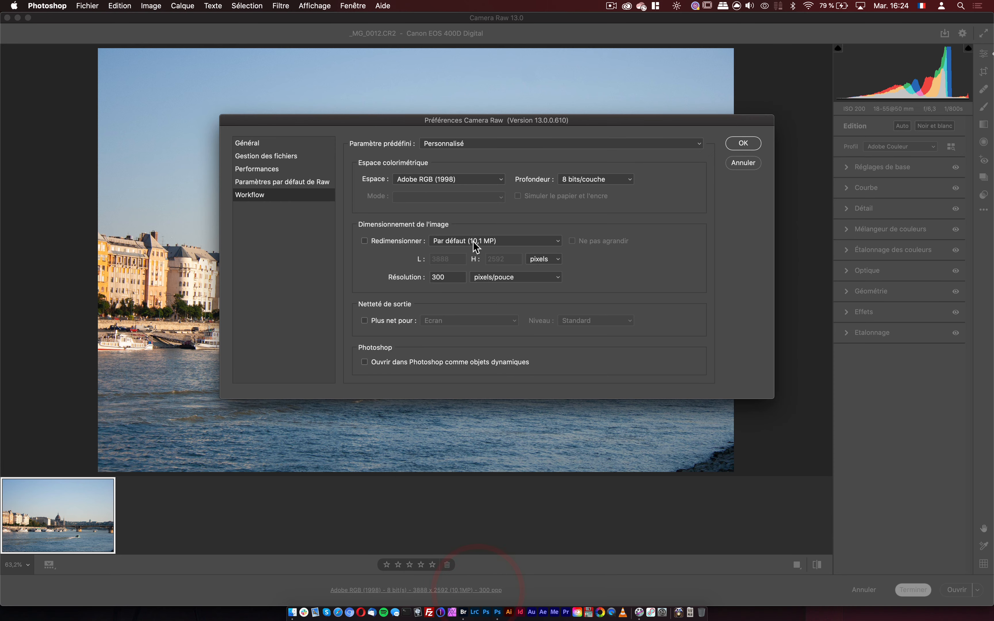
left_click(593, 179)
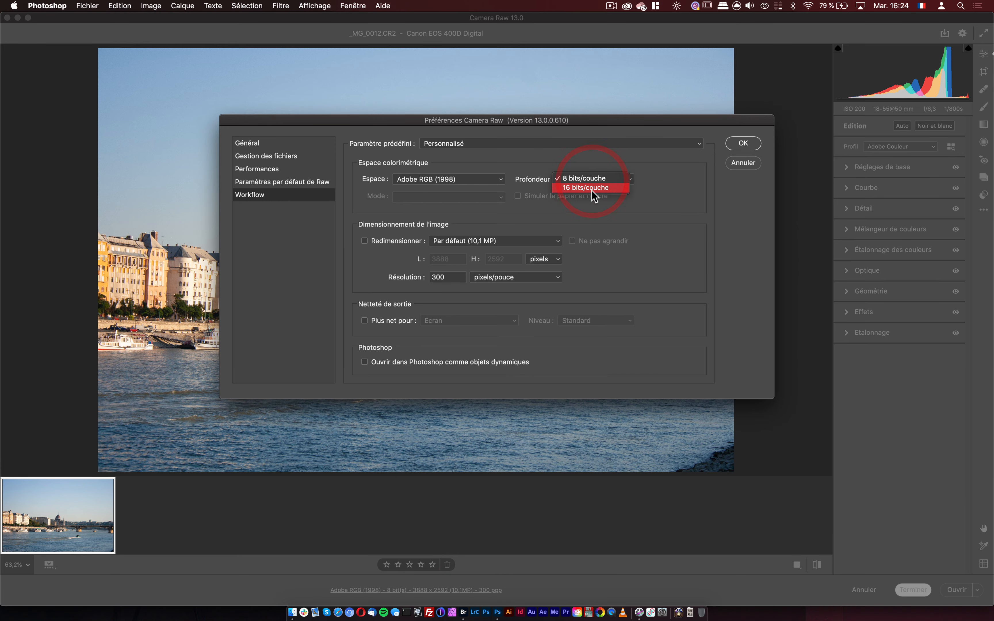
left_click(593, 188)
left_click(742, 143)
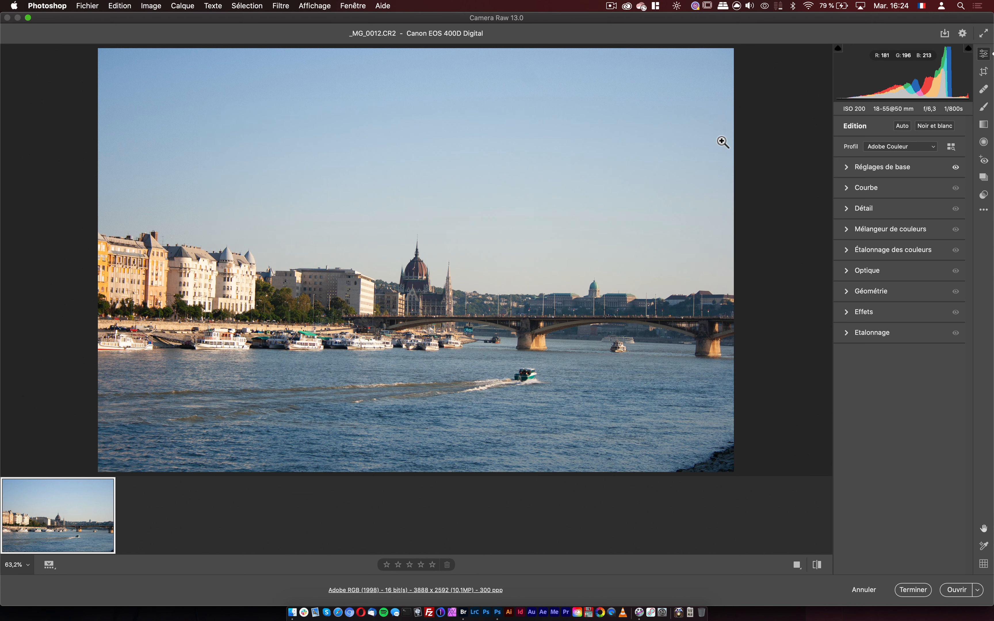
- Examine the photo's detail around the domed building at 100% zoom
left_click(22, 565)
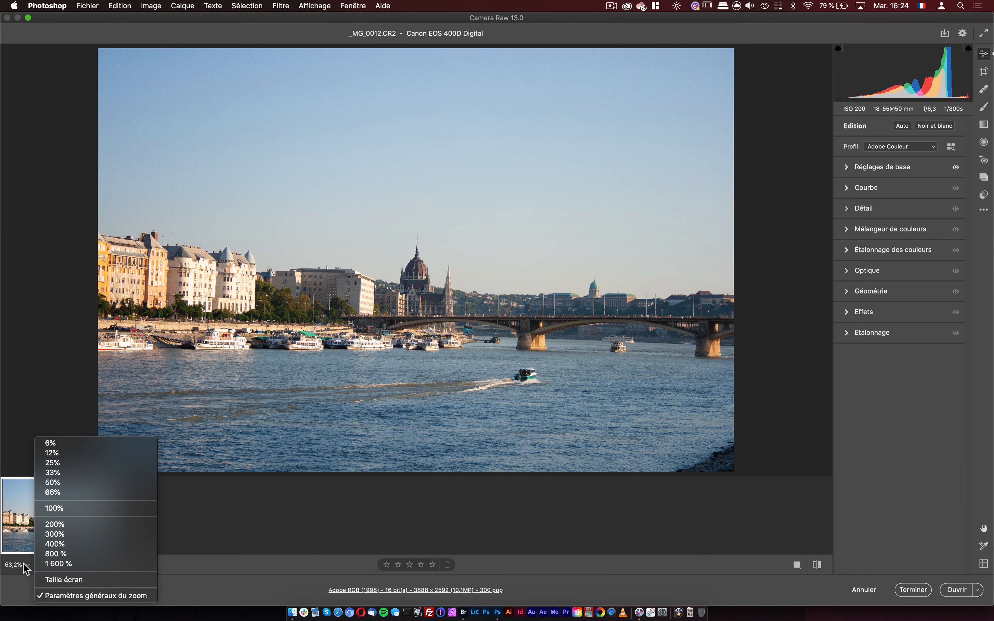
left_click(73, 513)
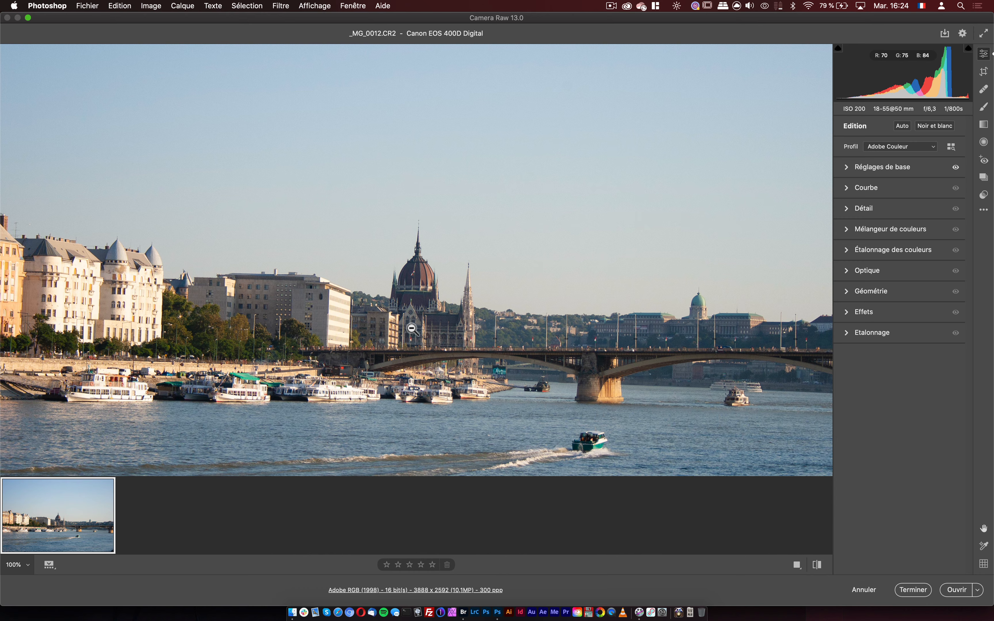
mouse_move(397, 332)
left_mouse_down()
mouse_move(526, 282)
mouse_move(396, 328)
left_mouse_up()
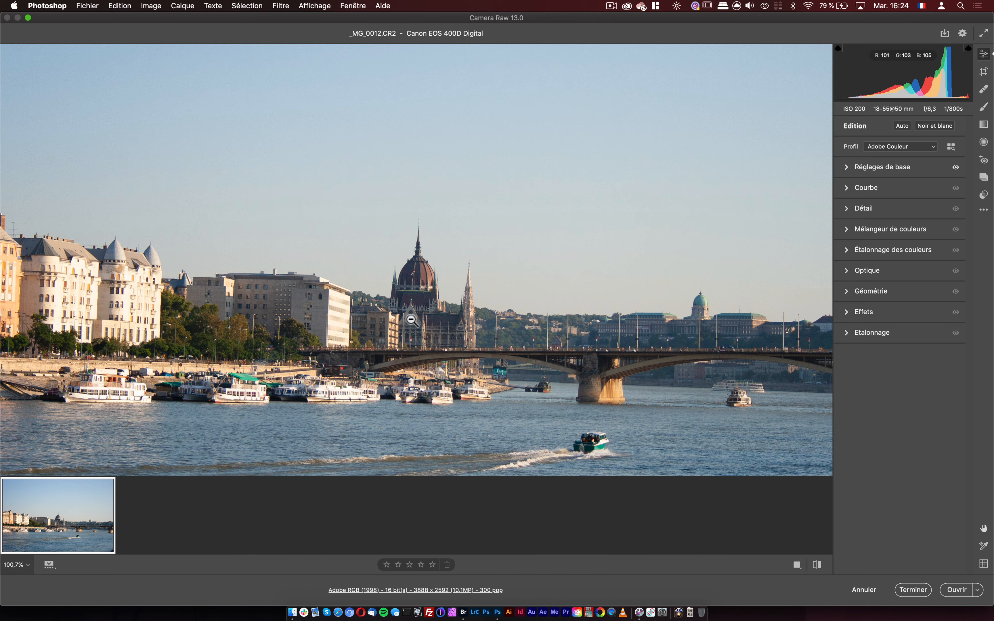
- Open the photo in Photoshop and start the Remplacement du ciel command on it
left_click(958, 590)
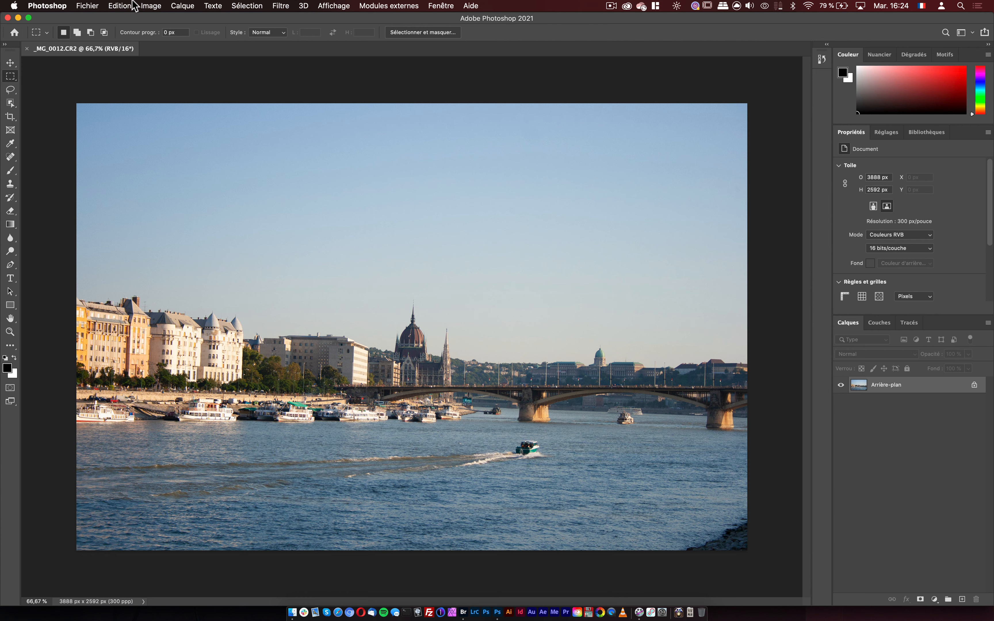
left_click(121, 4)
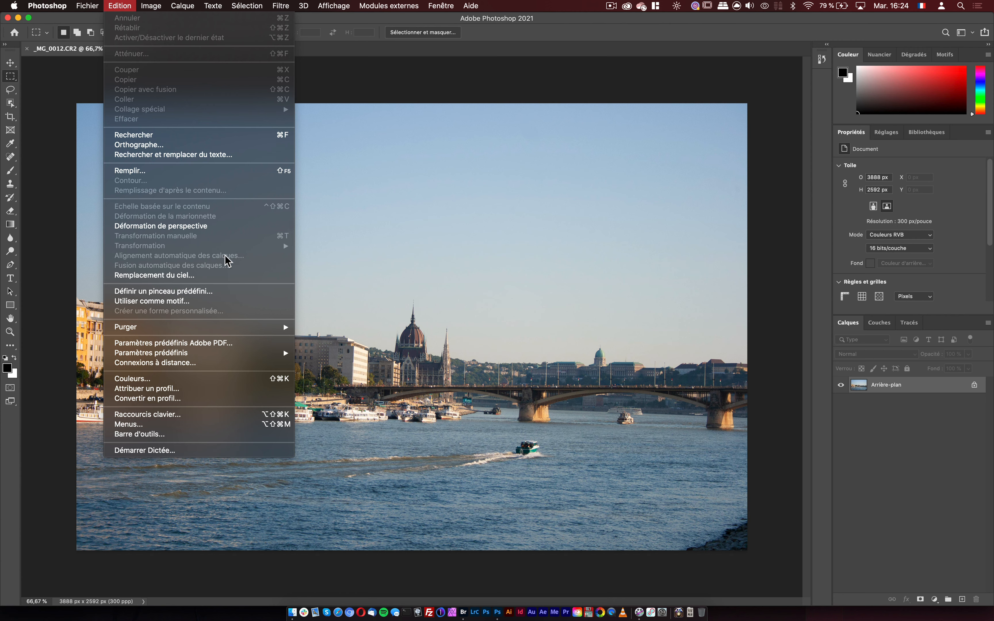
left_click(231, 277)
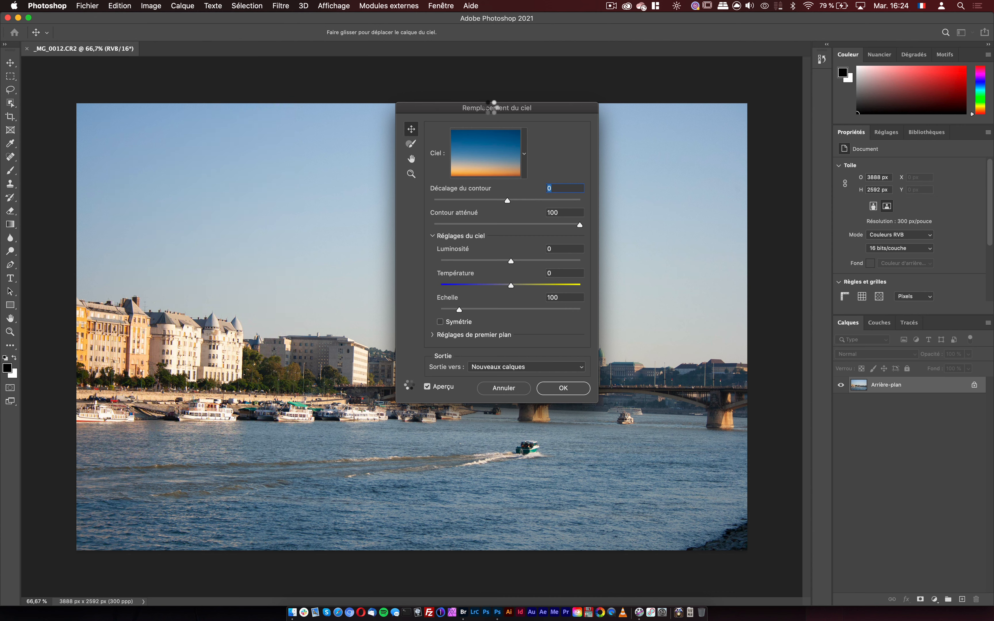
- Show the available sky presets and collapse the Ciels bleus, Spectaculaire and Couchers de soleil groups
left_click(523, 151)
mouse_move(539, 232)
left_mouse_down()
mouse_move(541, 322)
mouse_move(543, 215)
left_mouse_up()
left_click(439, 225)
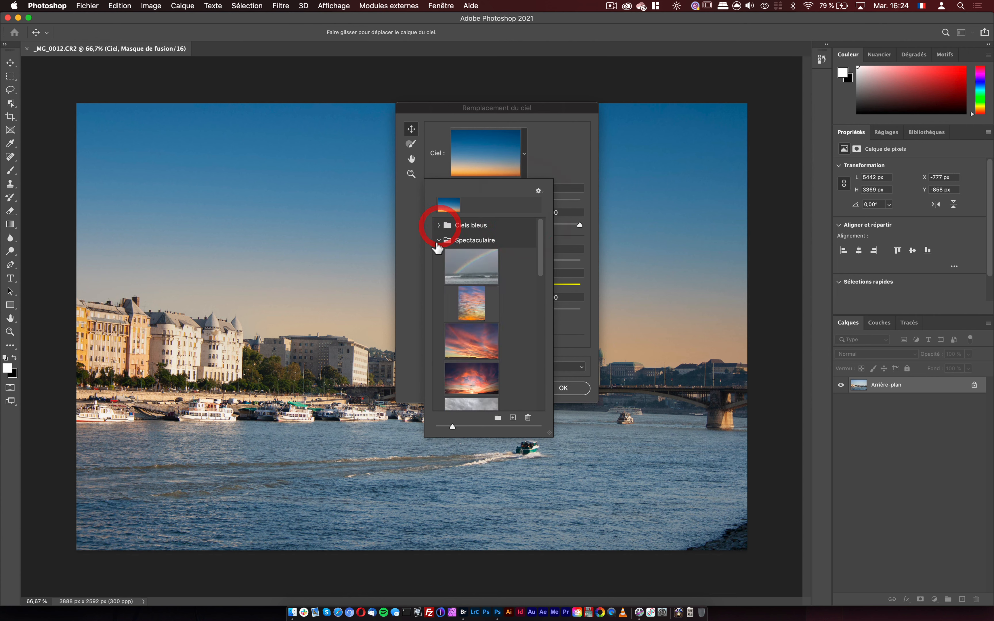
left_click(438, 241)
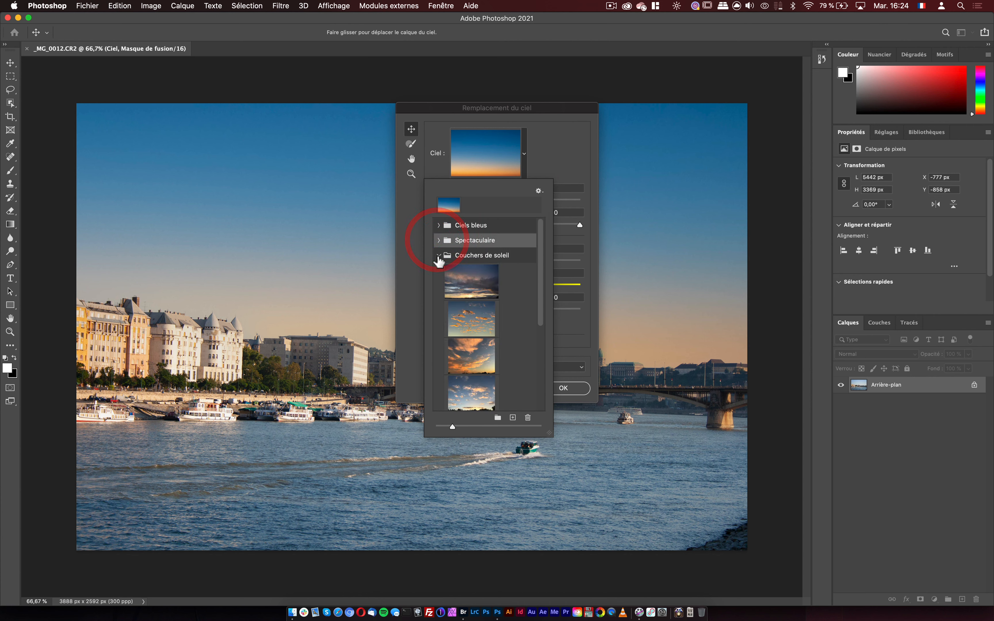
left_click(438, 256)
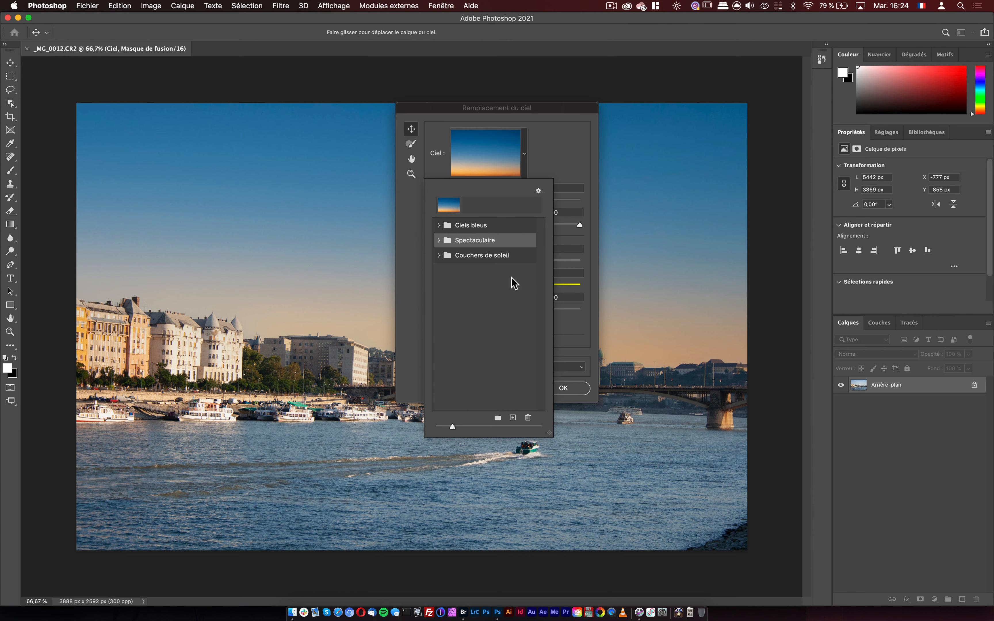
left_click(546, 160)
left_click(524, 156)
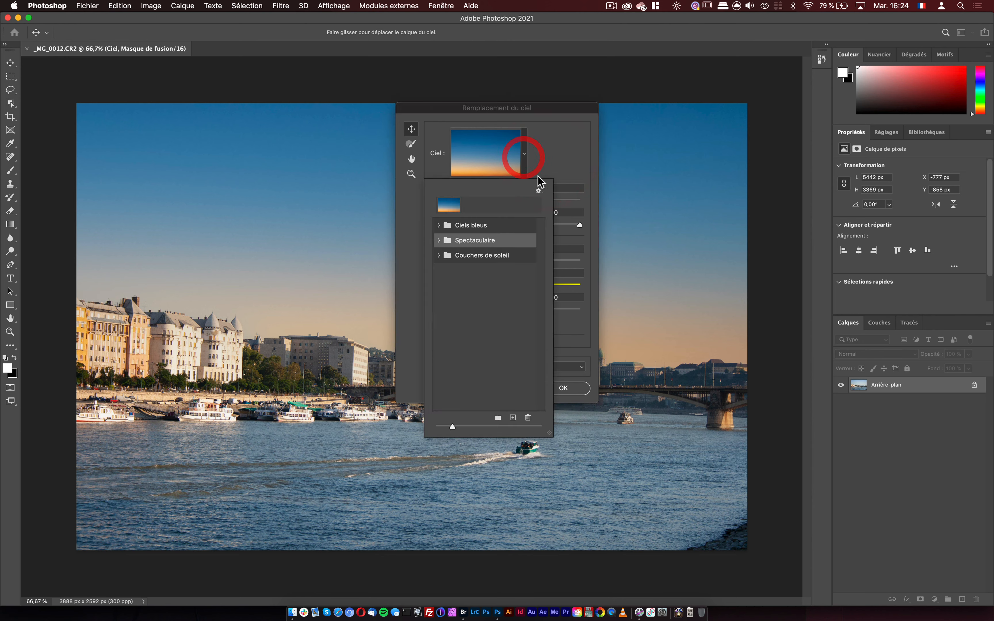
- Review the file formats accepted for a new sky without importing one, and look over the sky preset management options
left_click(539, 190)
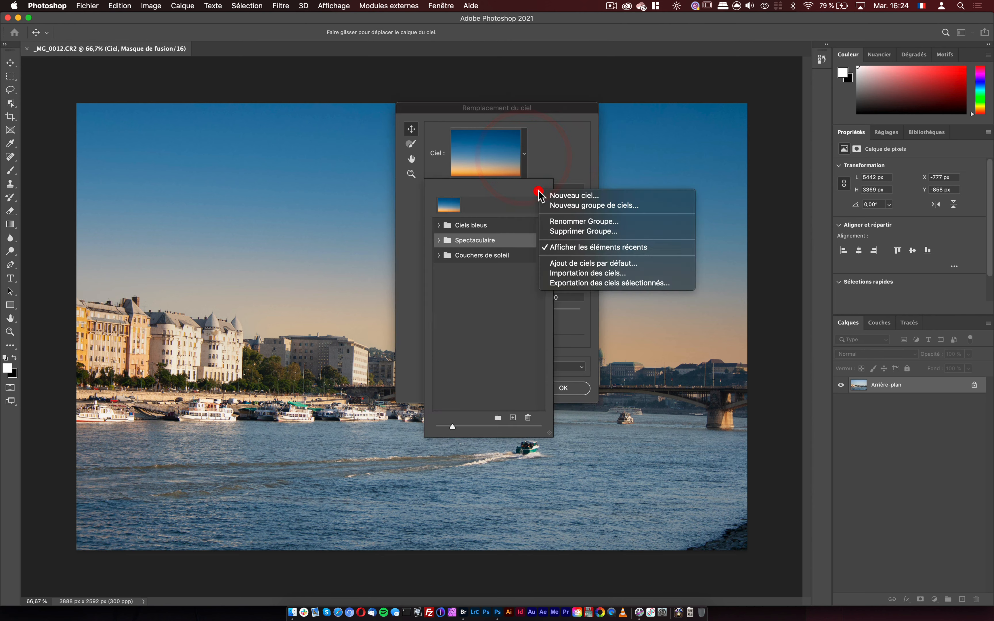
left_click(574, 196)
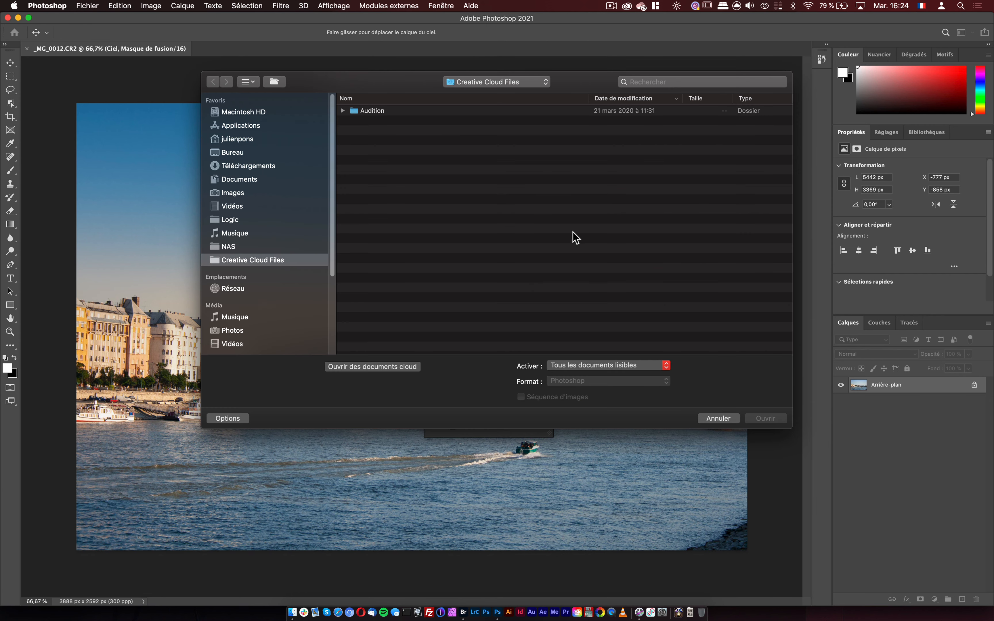
left_click(597, 368)
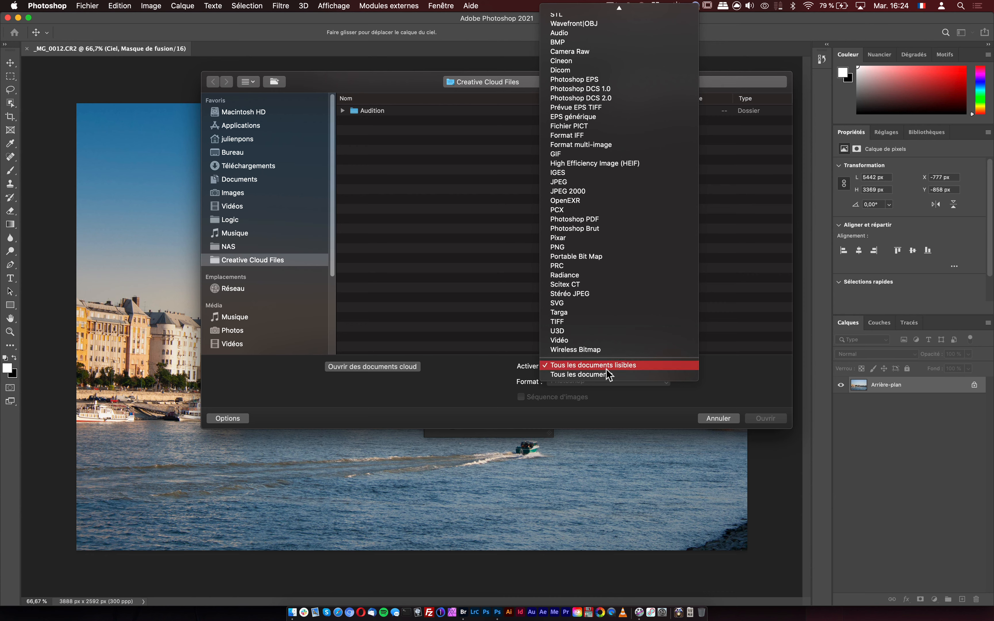
left_click(493, 289)
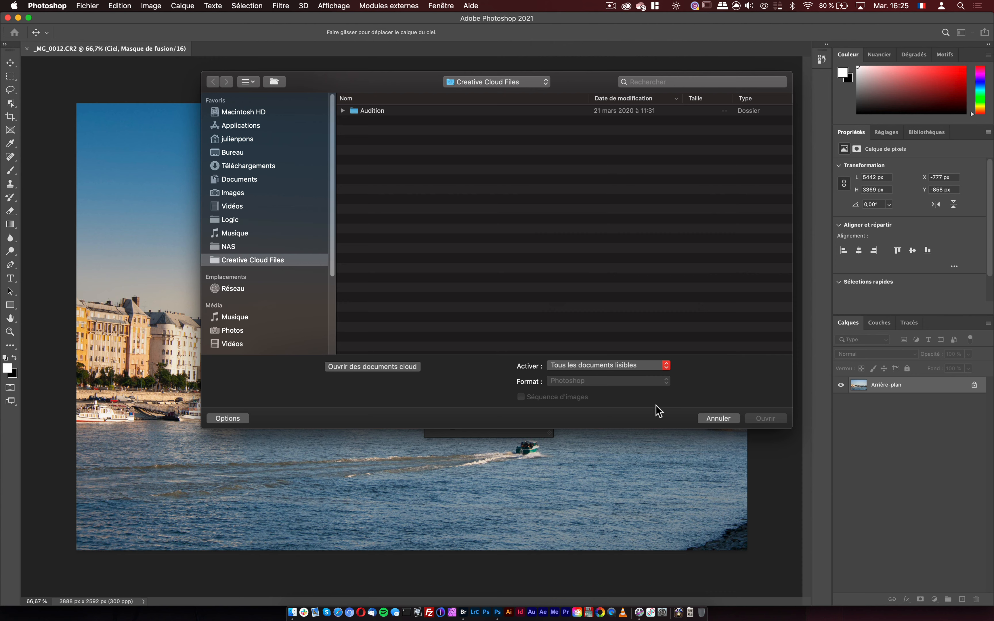
left_click(730, 418)
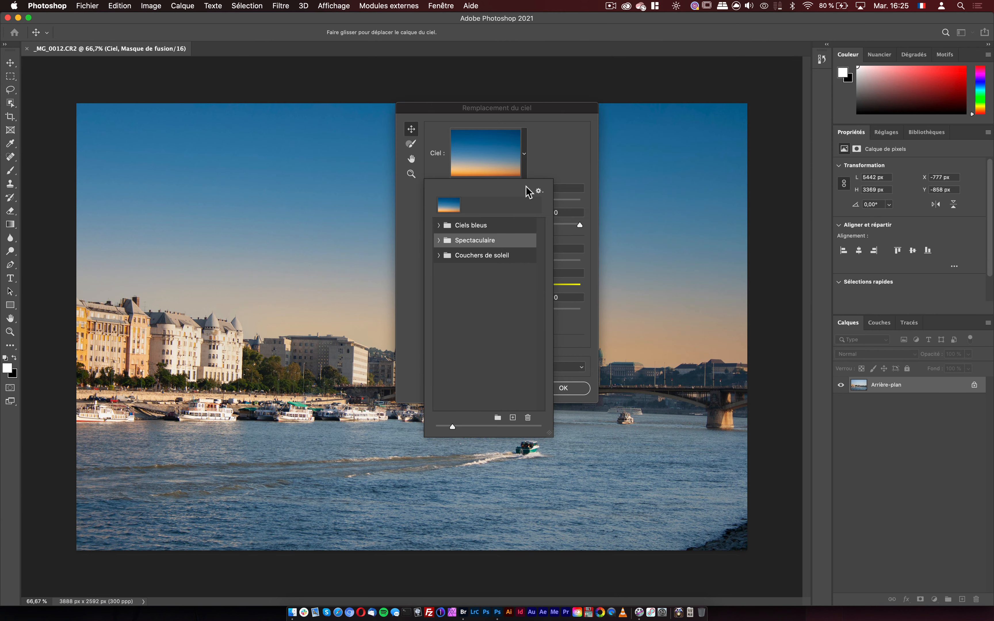
left_click(537, 191)
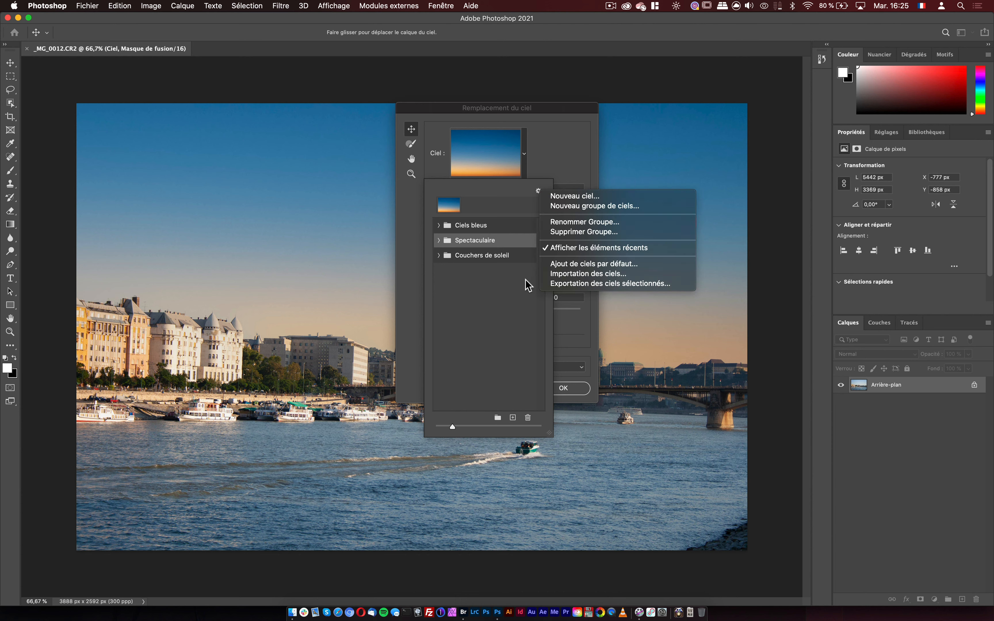
left_click(514, 282)
- Create a new sky preset group named "Mes ciels" below Couchers de soleil
left_click(453, 256)
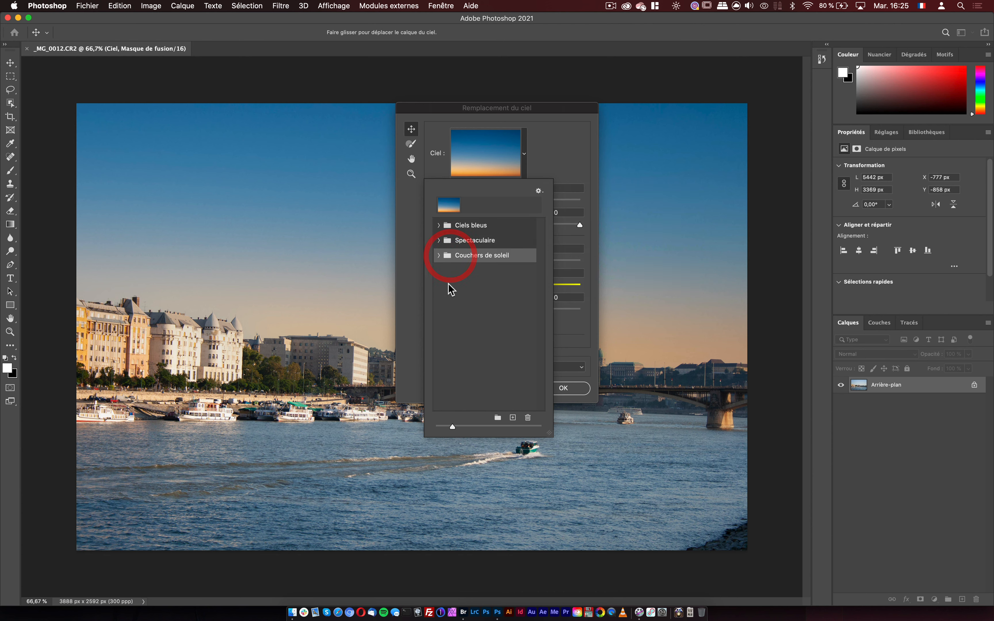
left_click(498, 416)
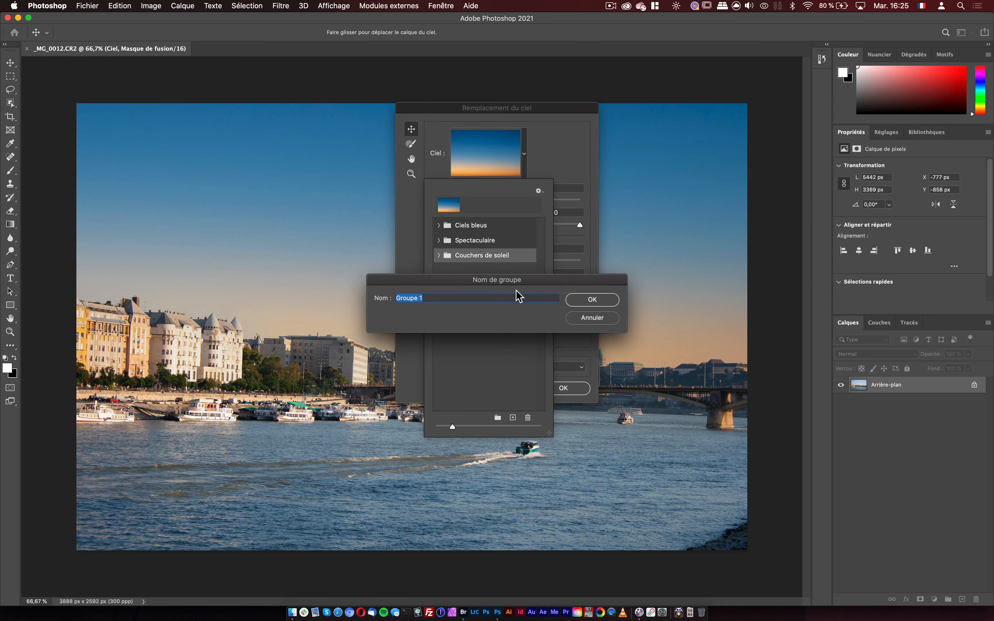
type("Mes ciels")
key("Return")
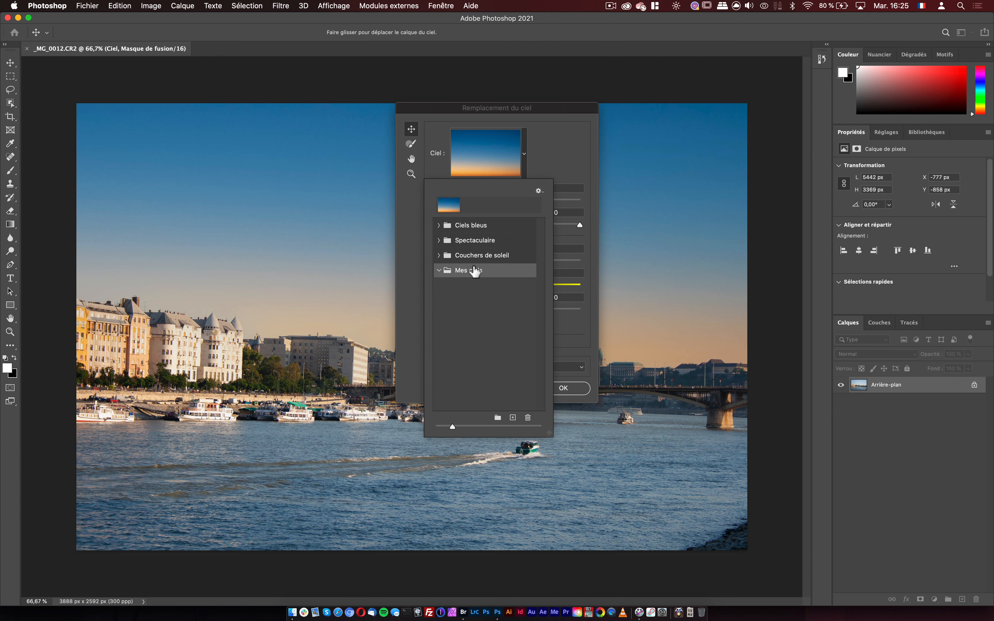
left_click(538, 191)
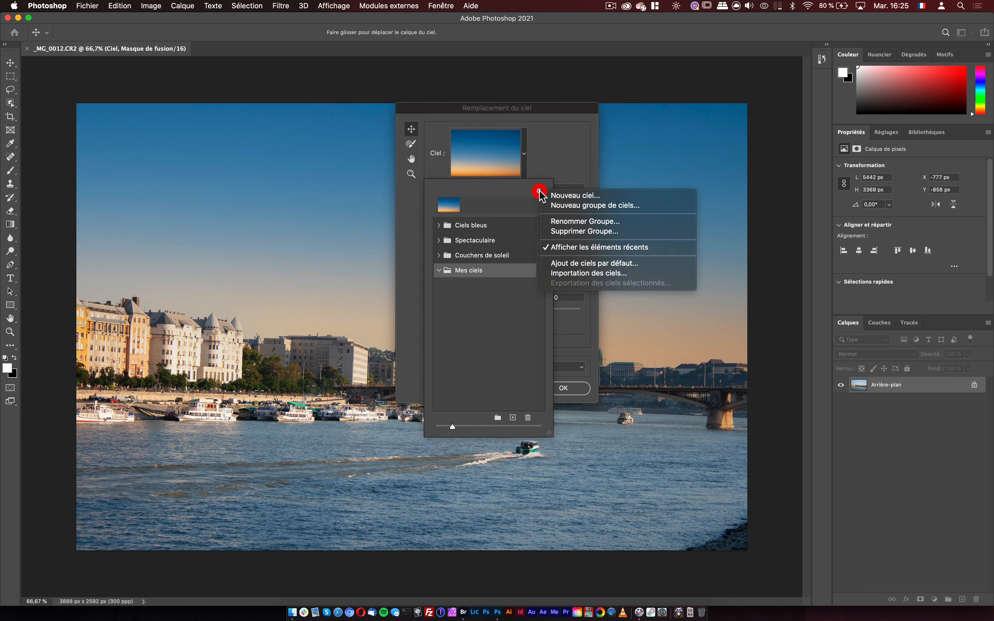
left_click(452, 303)
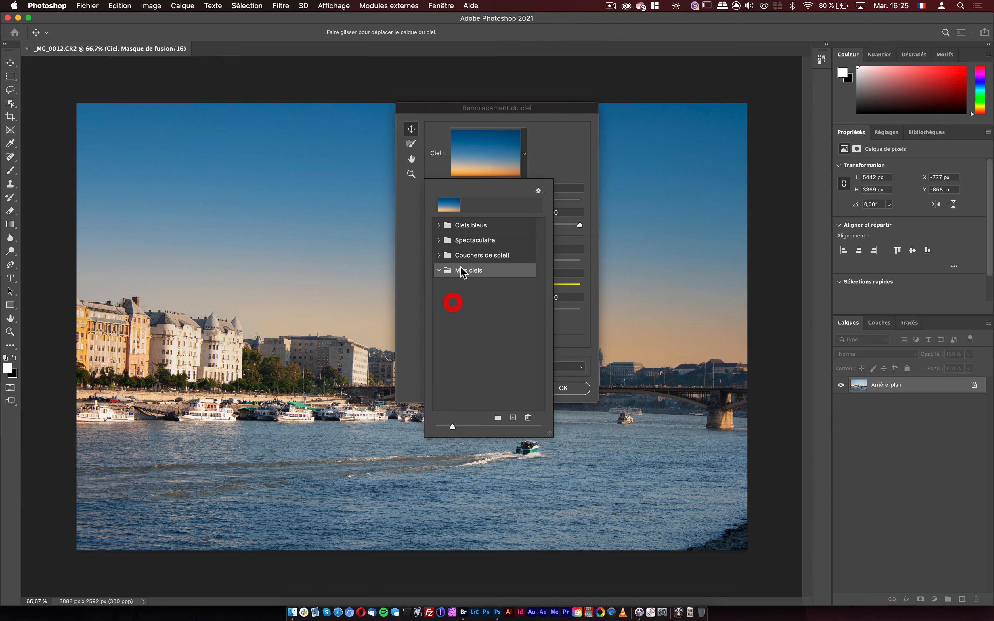
- Review the export of the Couchers de soleil sky group without saving a preset file
left_click(506, 255)
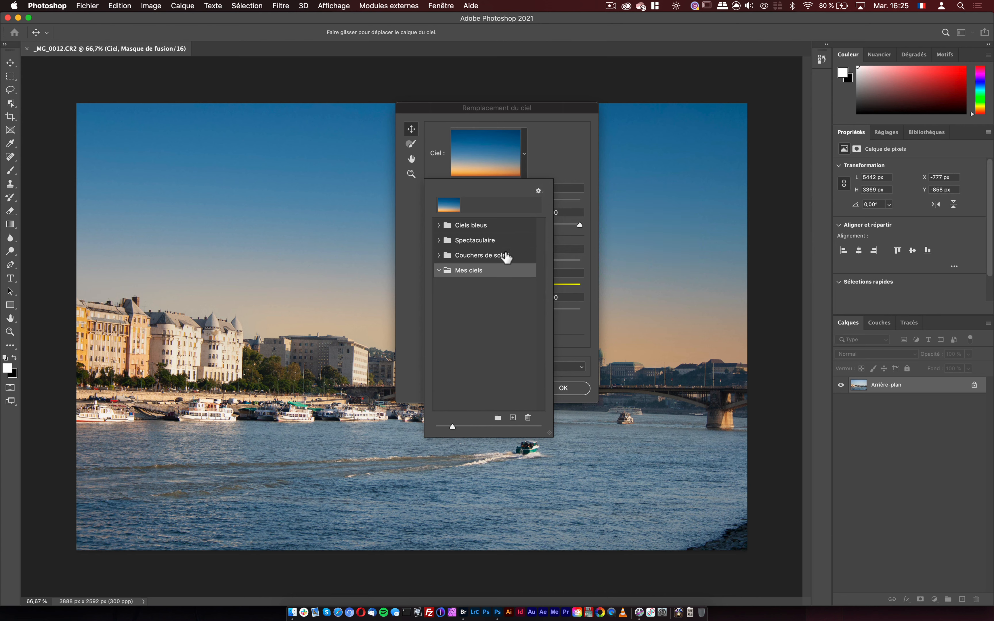
left_click(538, 190)
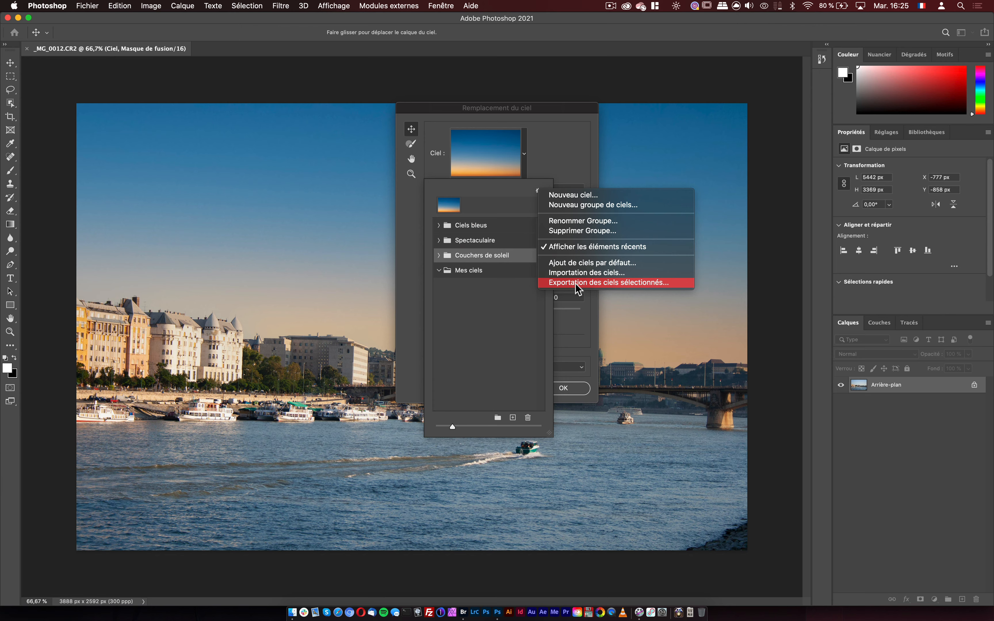
left_click(559, 283)
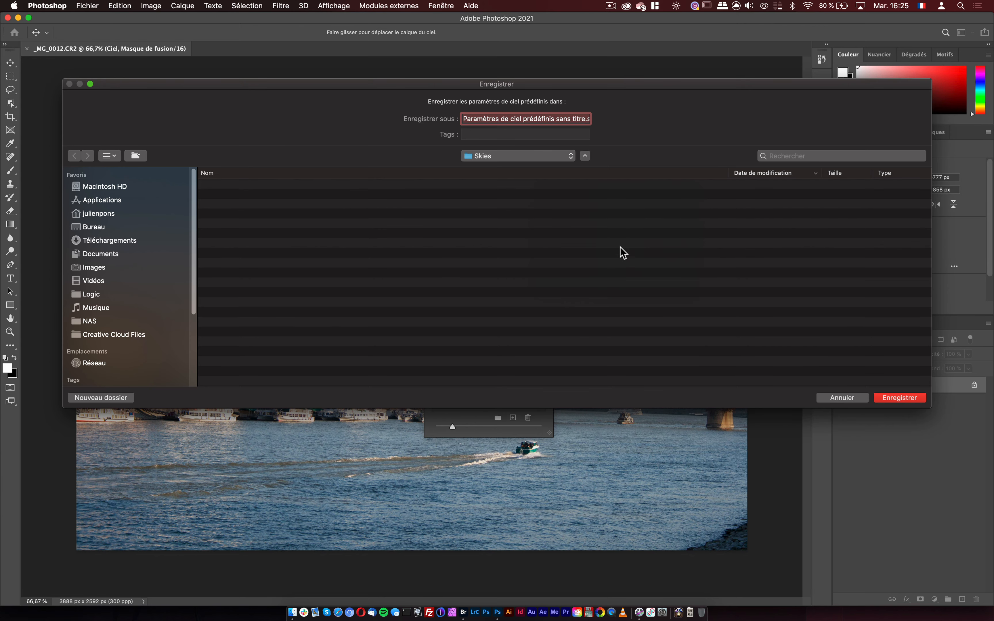
left_click(579, 119)
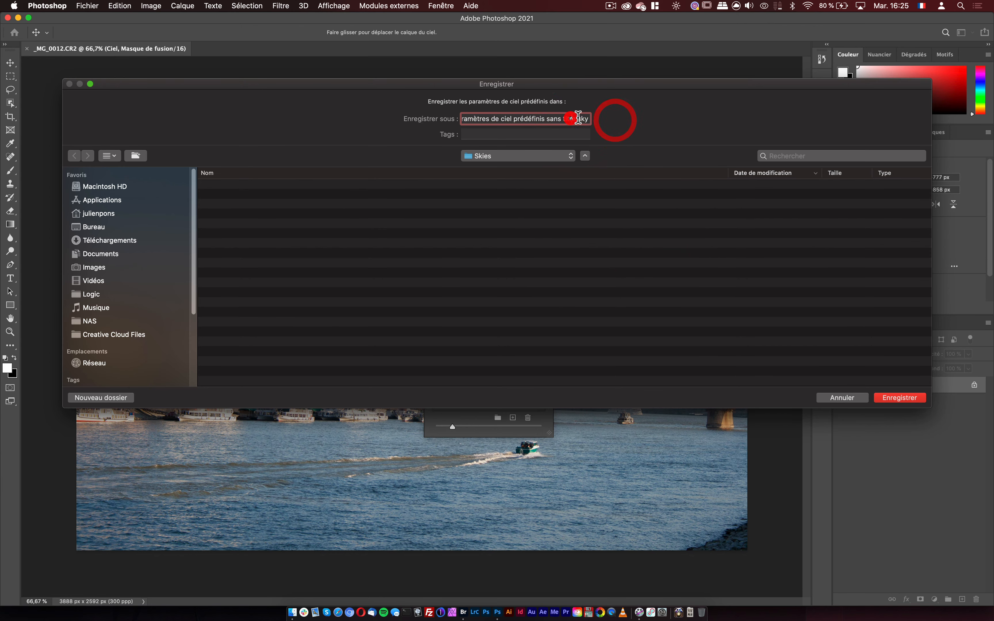
left_click(845, 397)
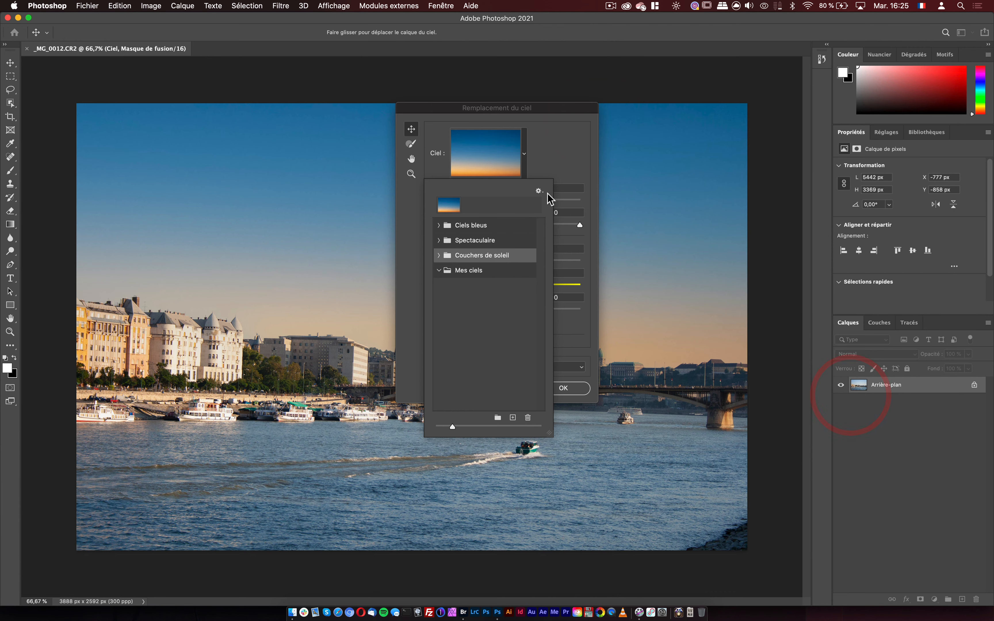
- Review the sky preset import dialog and the preset management options without importing any file
left_click(539, 191)
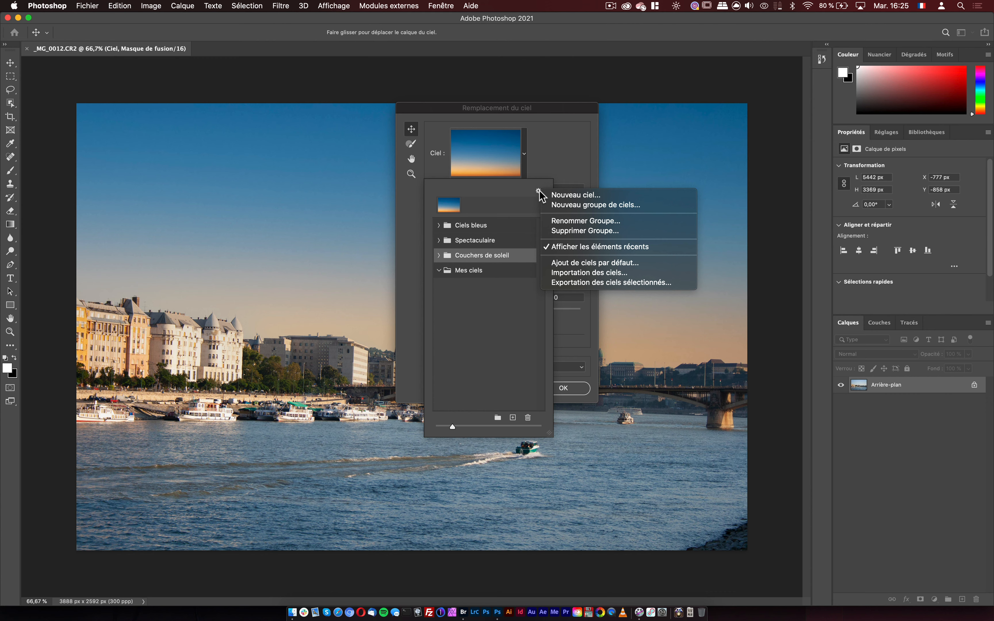
left_click(606, 272)
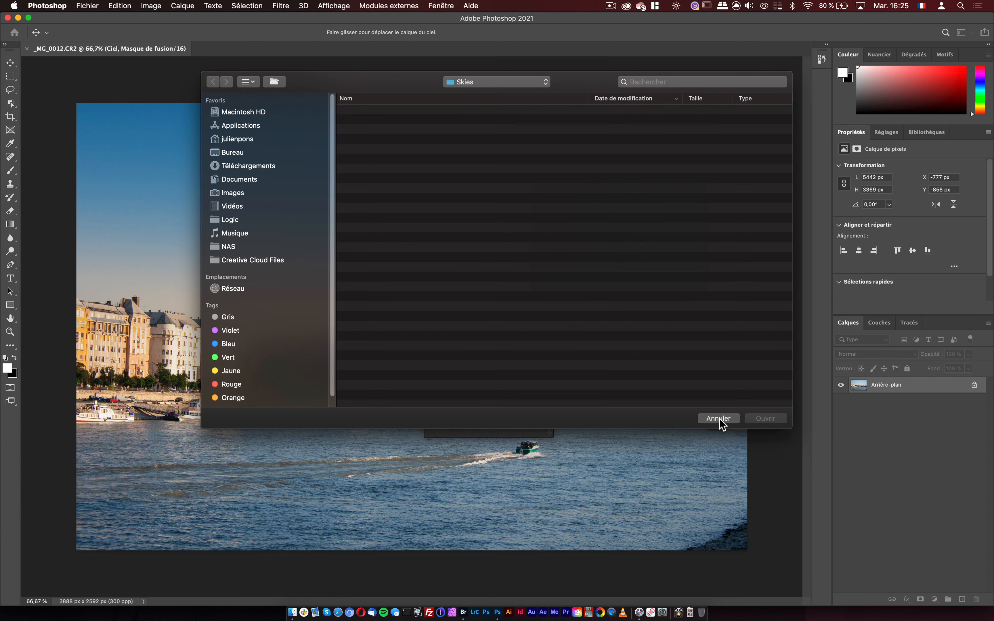
left_click(719, 419)
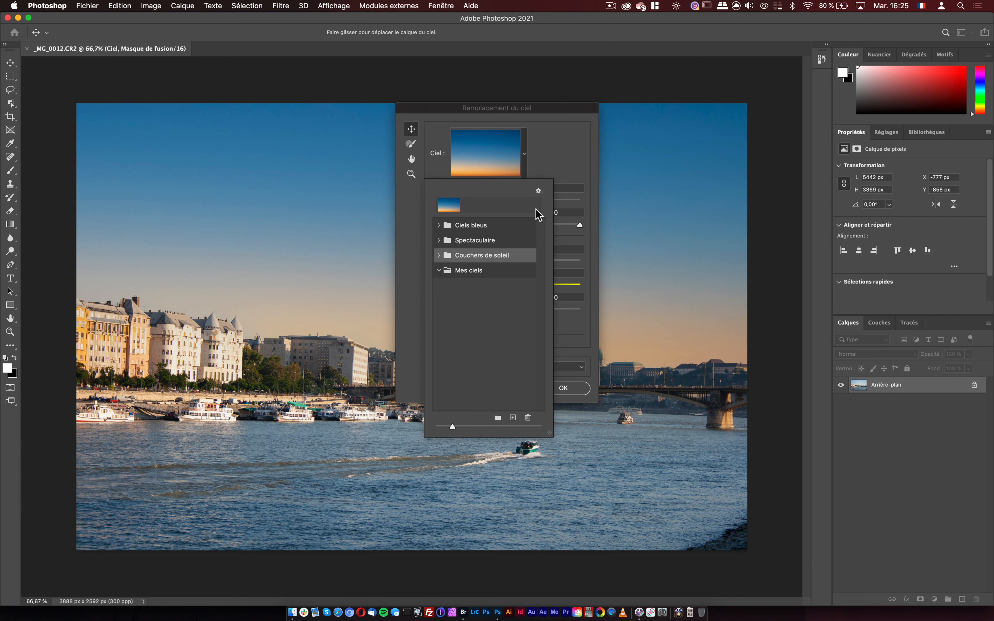
left_click(539, 192)
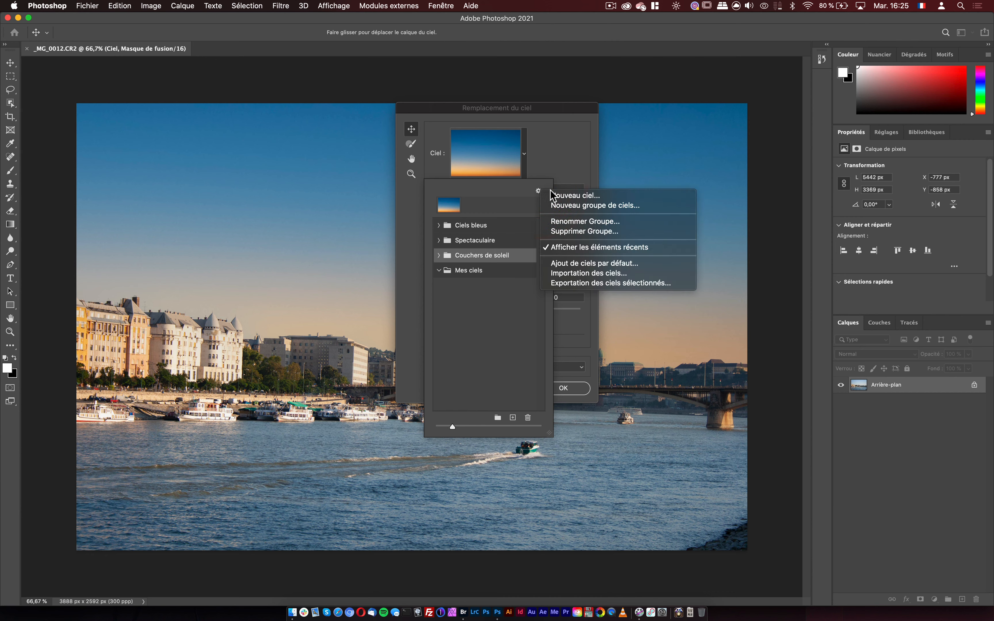
left_click(517, 193)
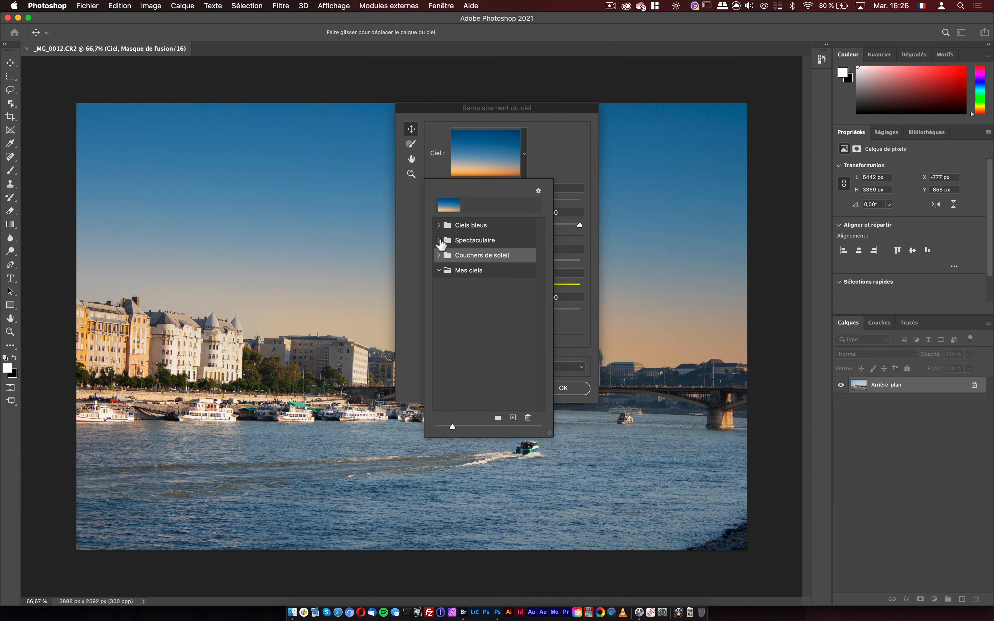
- Apply the orange-clouded sunset sky from the Couchers de soleil group and move the Remplacement du ciel dialog clear of the photo's centre
left_click(439, 240)
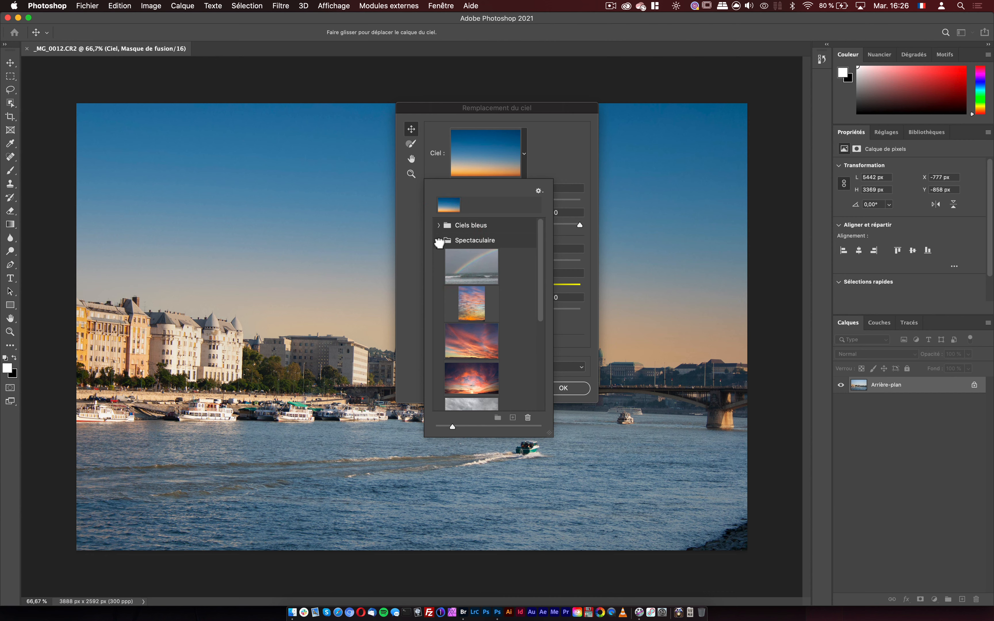
left_click(439, 241)
left_click(437, 257)
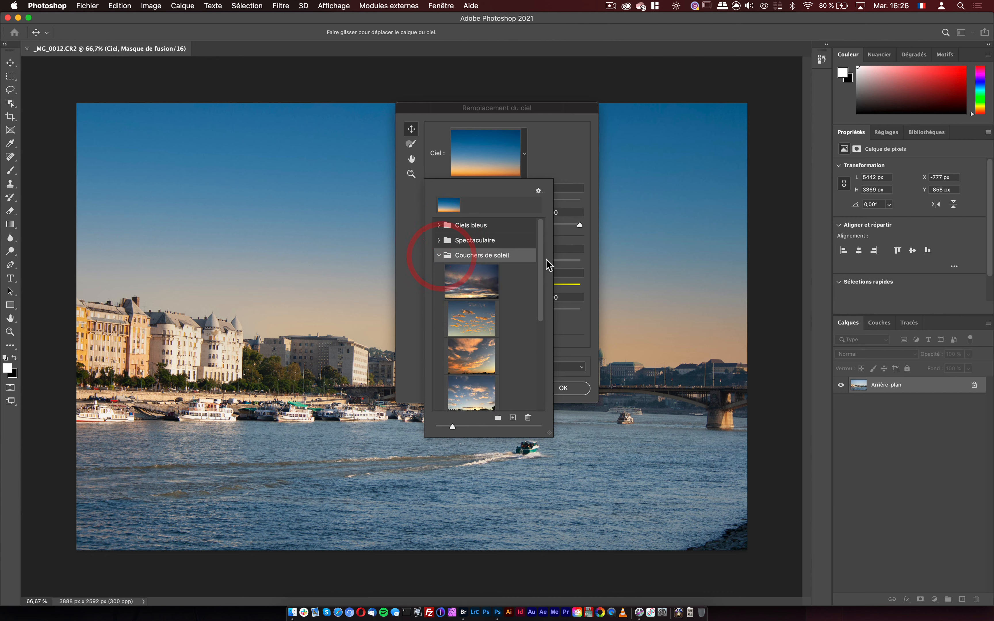
left_click_drag(543, 263, 543, 295)
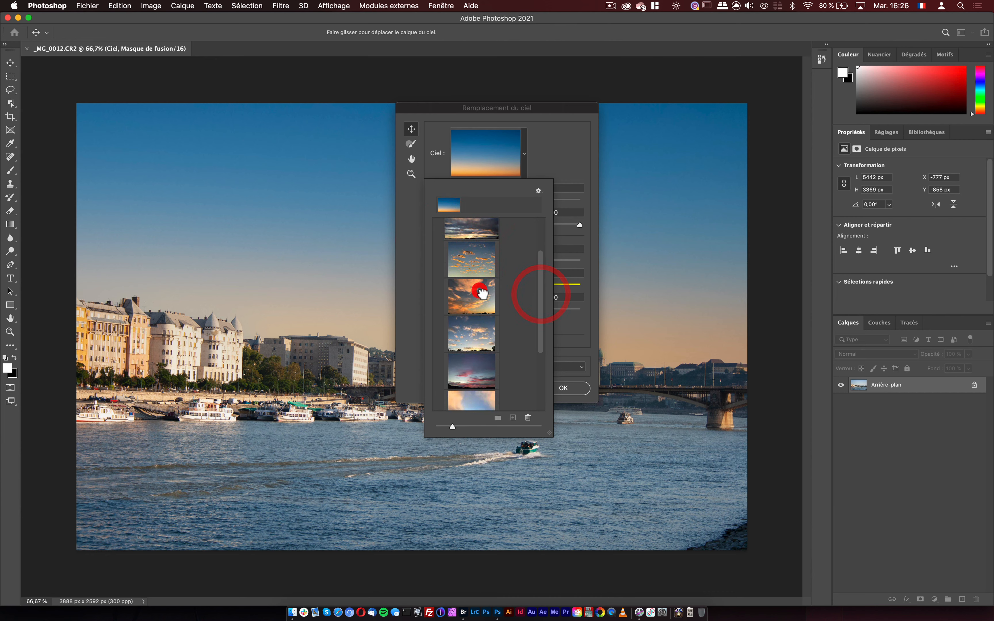
left_click(488, 310)
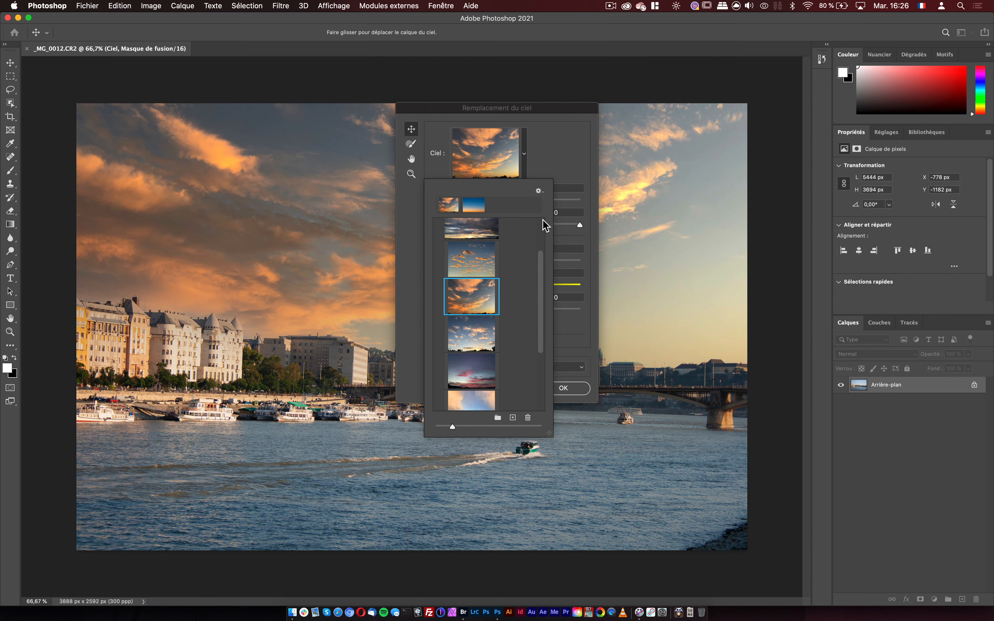
left_click(541, 348)
left_click_drag(544, 362, 541, 322)
left_click(560, 155)
left_click_drag(523, 107, 884, 95)
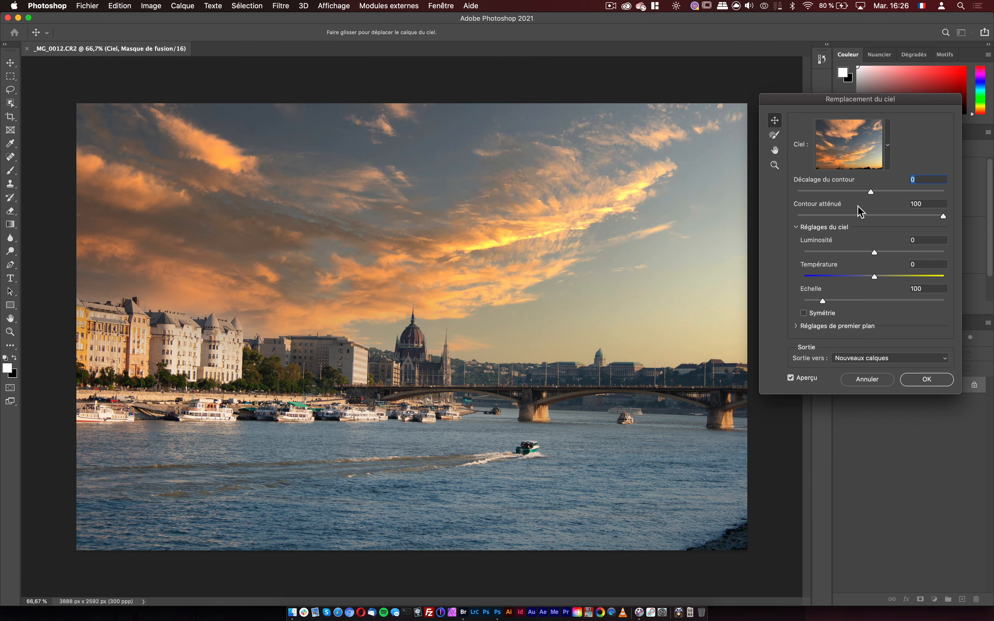
- Set the sky's Décalage du contour to -24 and its Contour atténué to 85
left_click_drag(871, 191, 837, 193)
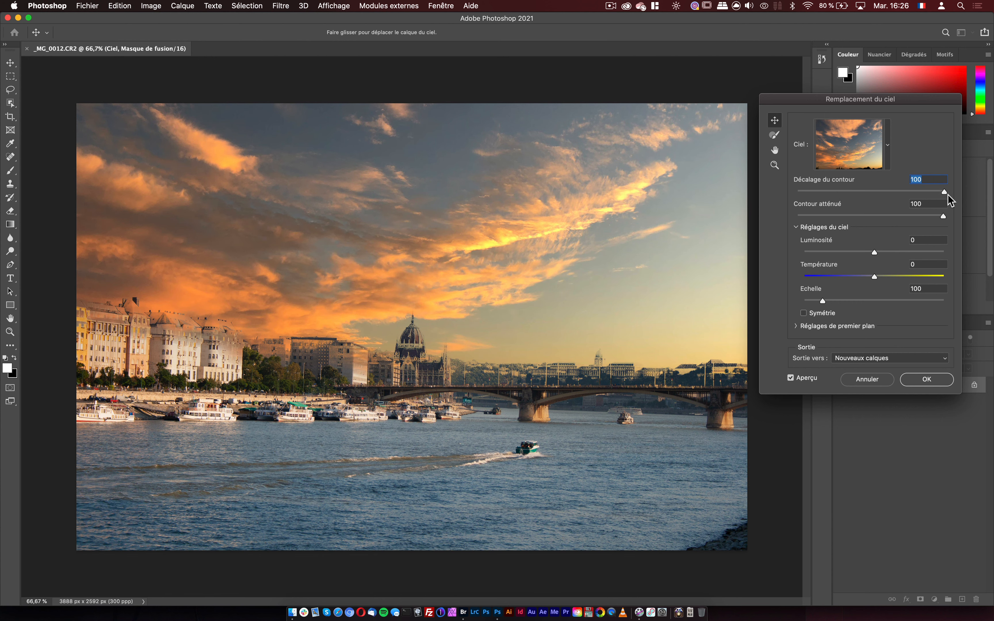
left_click_drag(947, 194, 851, 192)
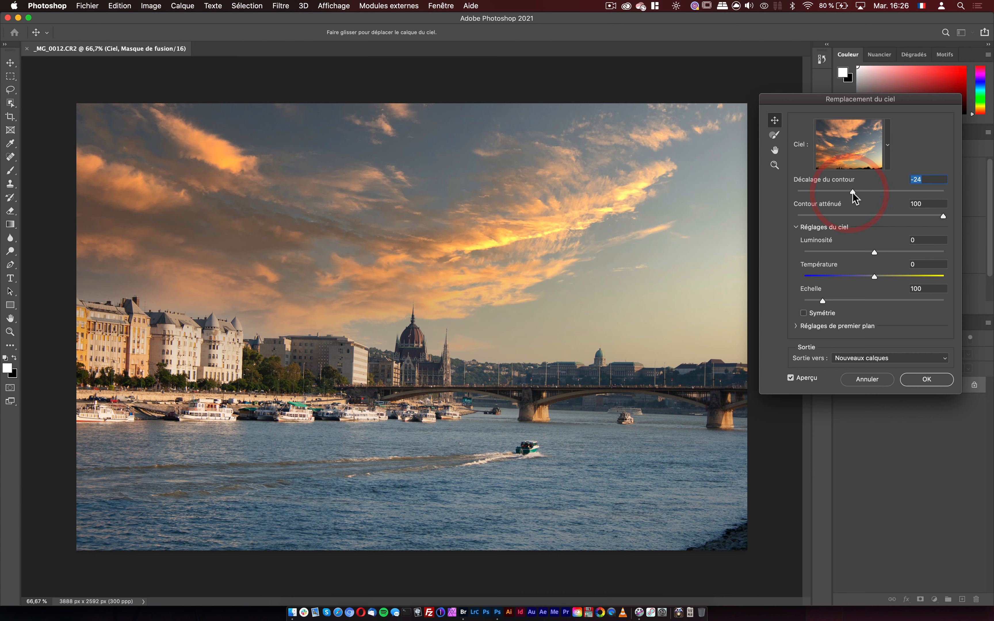
left_click_drag(943, 216, 767, 216)
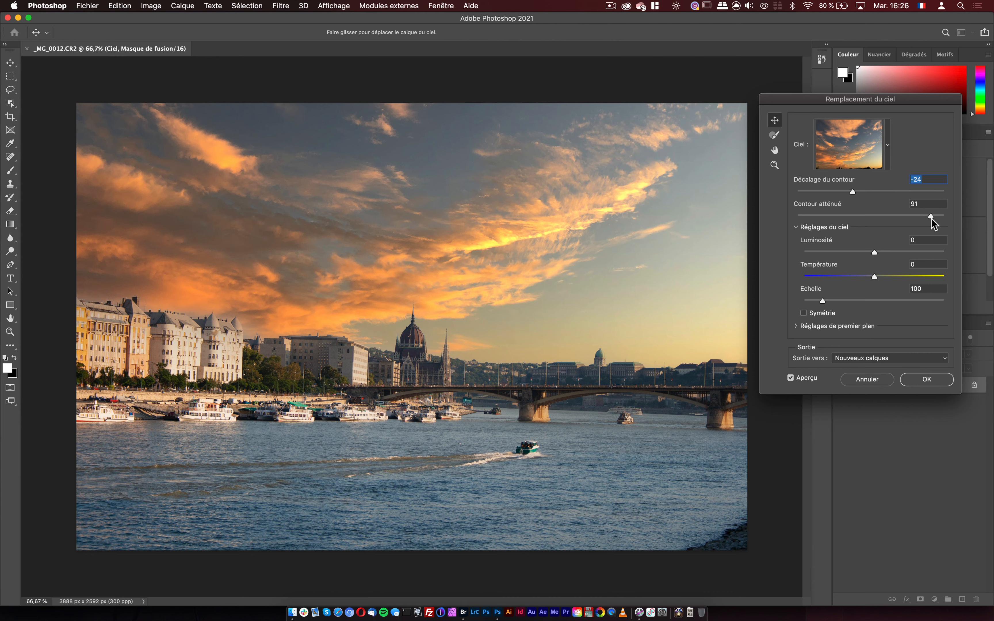
left_click_drag(931, 217, 922, 217)
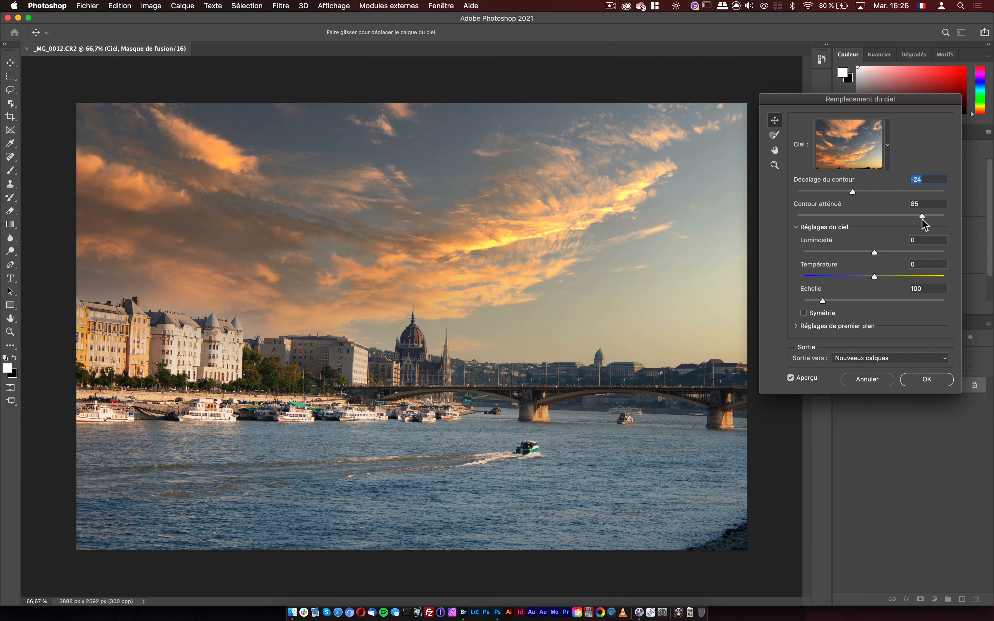
- Set the sky's Luminosité to 48 and try mirroring the sky with Symétrie, leaving that option off
left_click_drag(872, 251, 795, 255)
left_click_drag(938, 253, 922, 253)
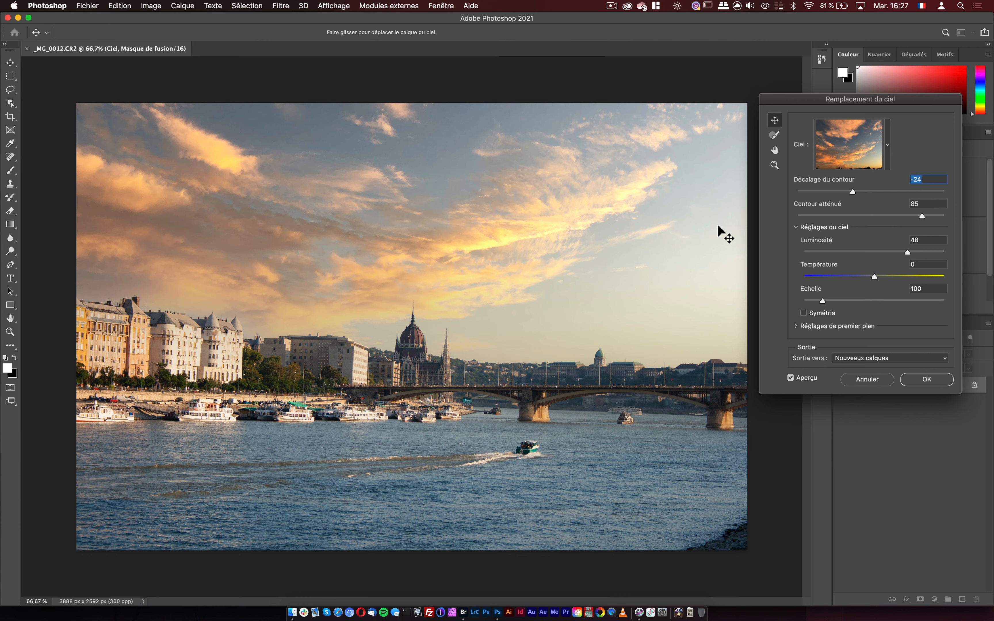
left_click(804, 313)
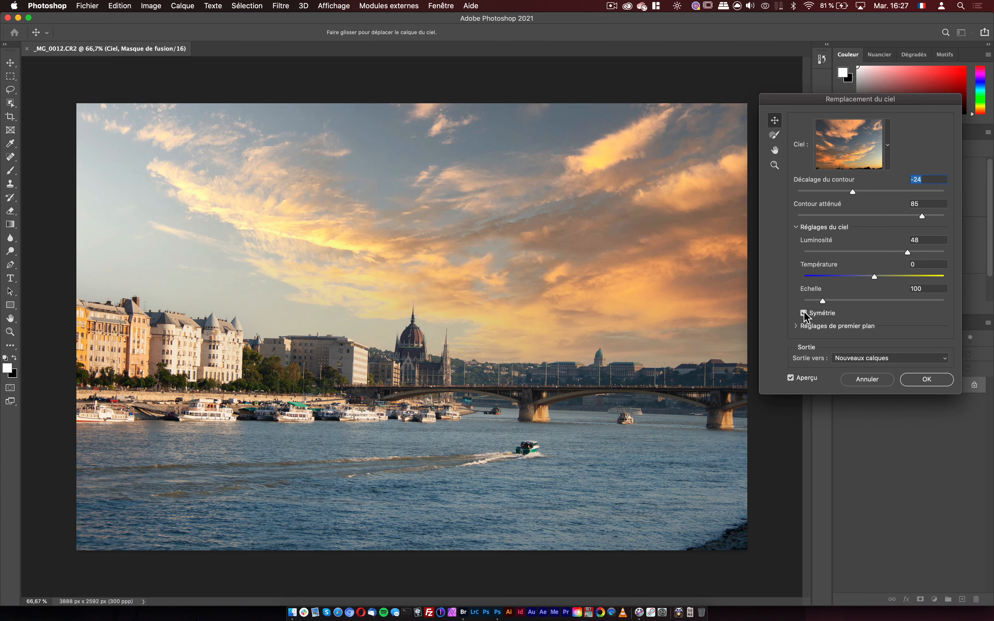
left_click(803, 313)
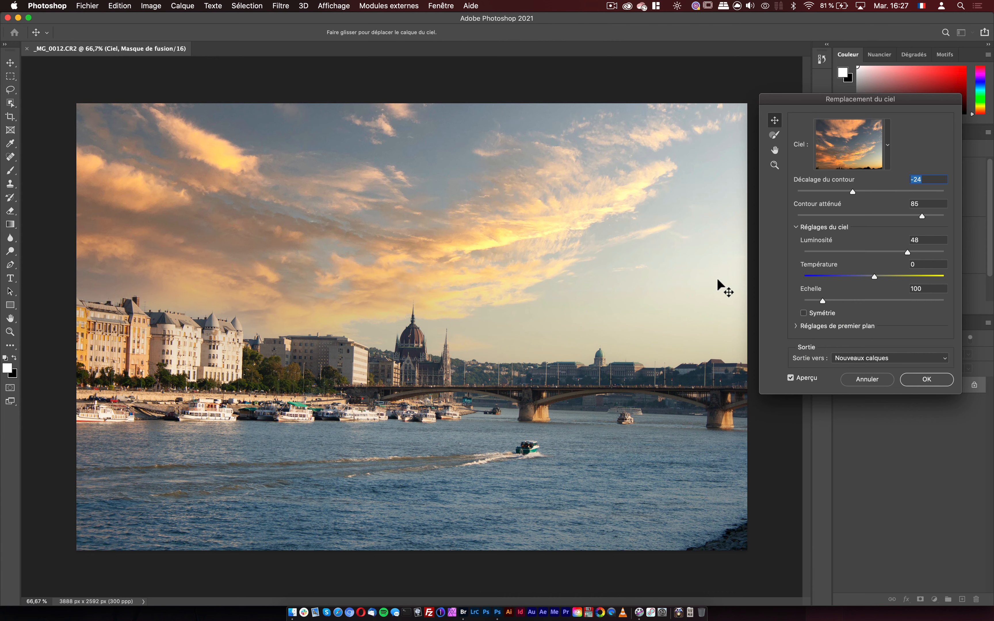
- Cool the sky by setting its Température to -35
mouse_move(875, 277)
left_mouse_down()
mouse_move(839, 277)
mouse_move(861, 281)
left_mouse_up()
left_click_drag(864, 278, 852, 278)
left_click(852, 276)
left_click(848, 276)
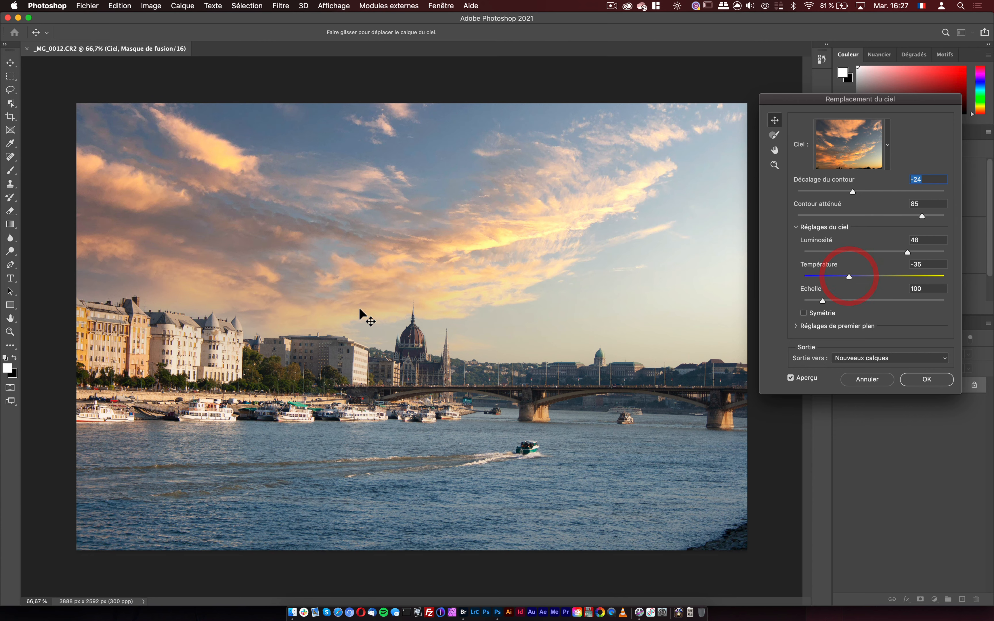
- Compare the photo with and without the new sky using Aperçu, leaving the preview on
left_click(791, 379)
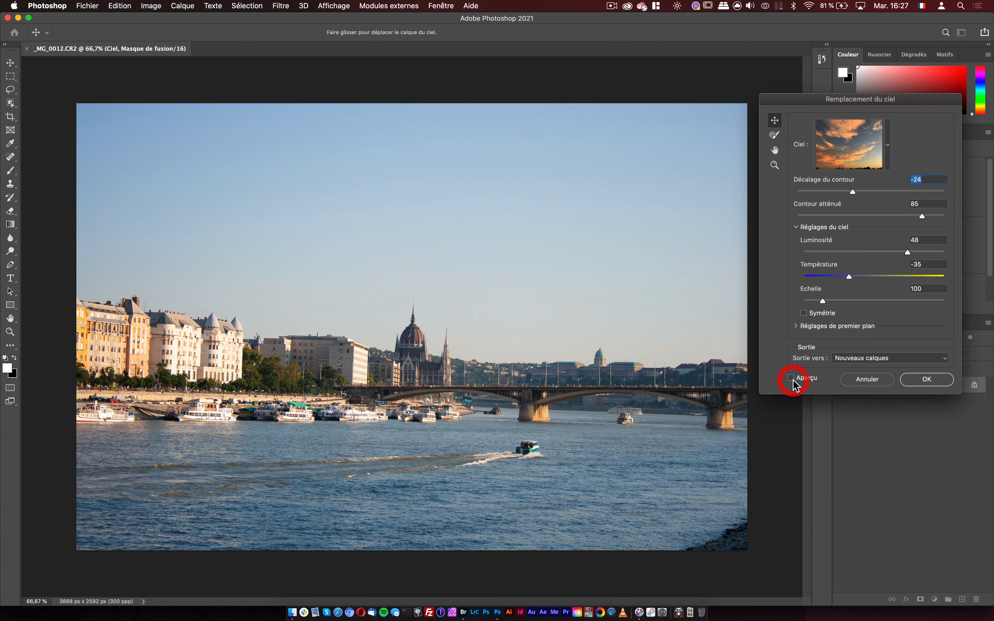
left_click(792, 379)
left_click(793, 380)
left_click(792, 379)
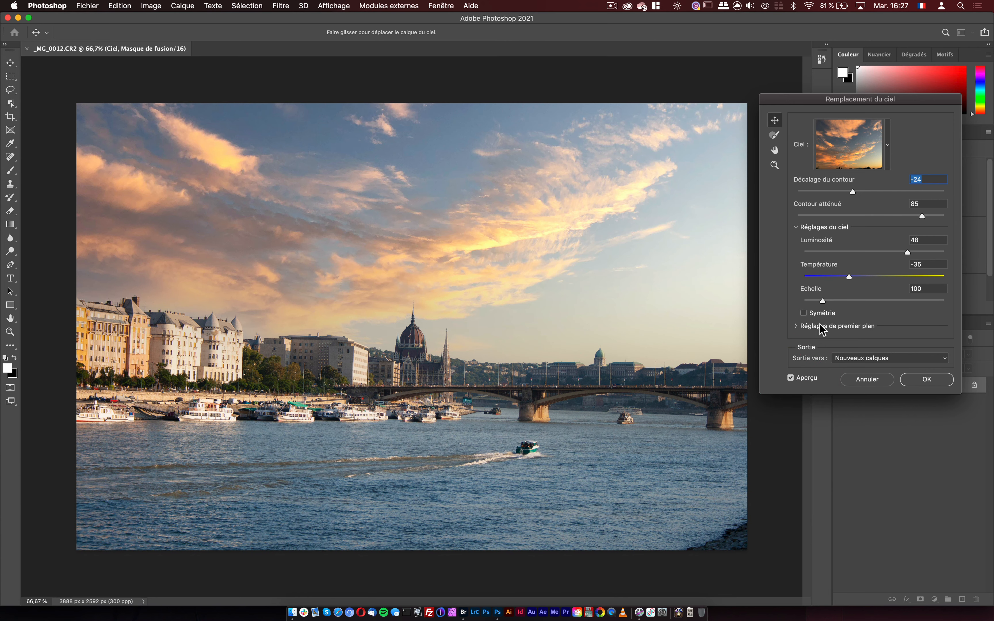
- Expand Réglages de premier plan, try the Superposition lighting mode and restore Produit
left_click(796, 326)
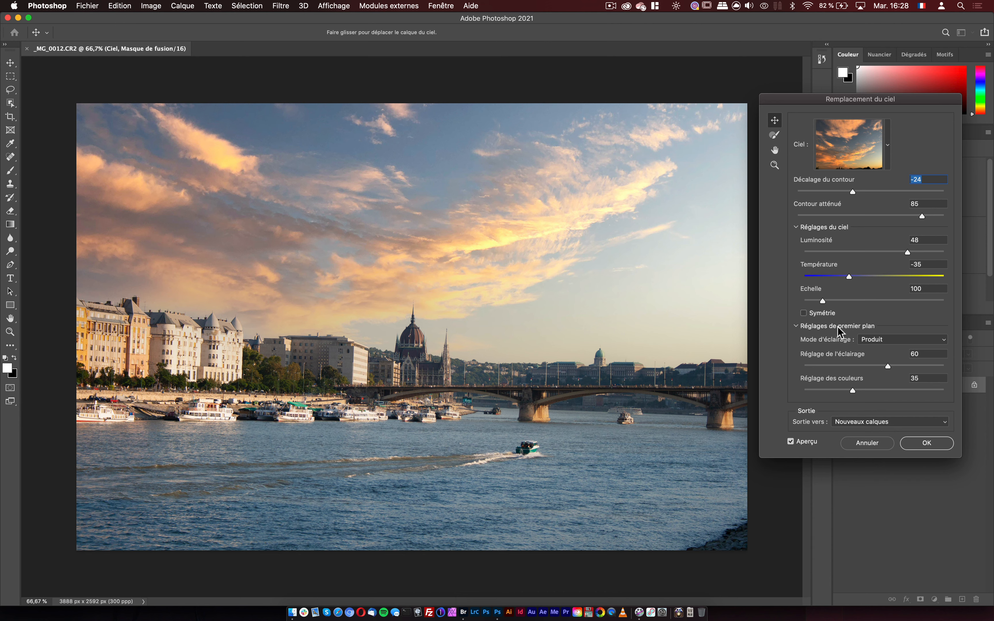
left_click(896, 340)
left_click(899, 349)
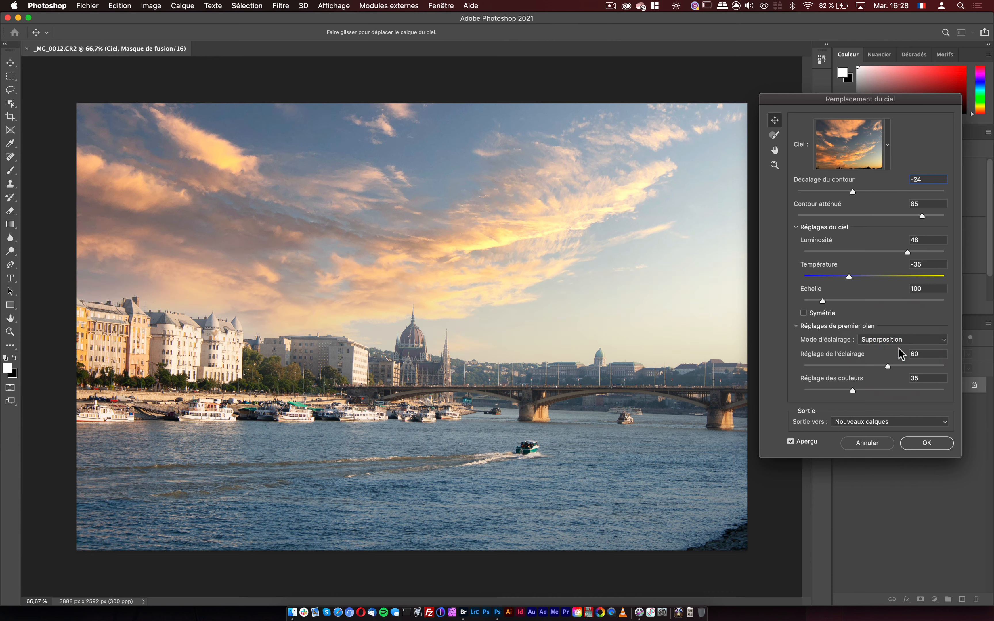
left_click(896, 344)
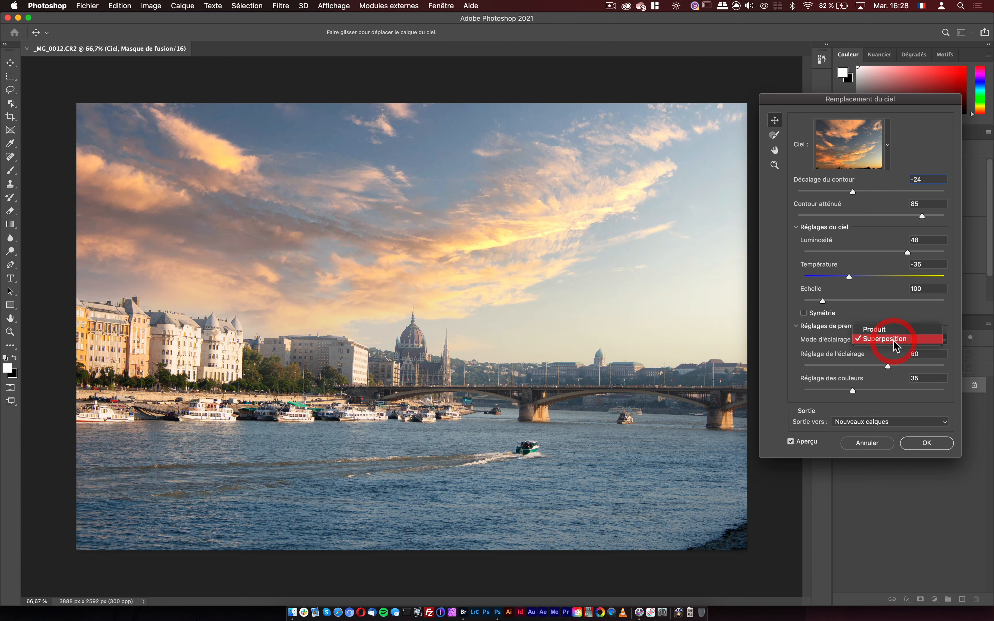
left_click(894, 339)
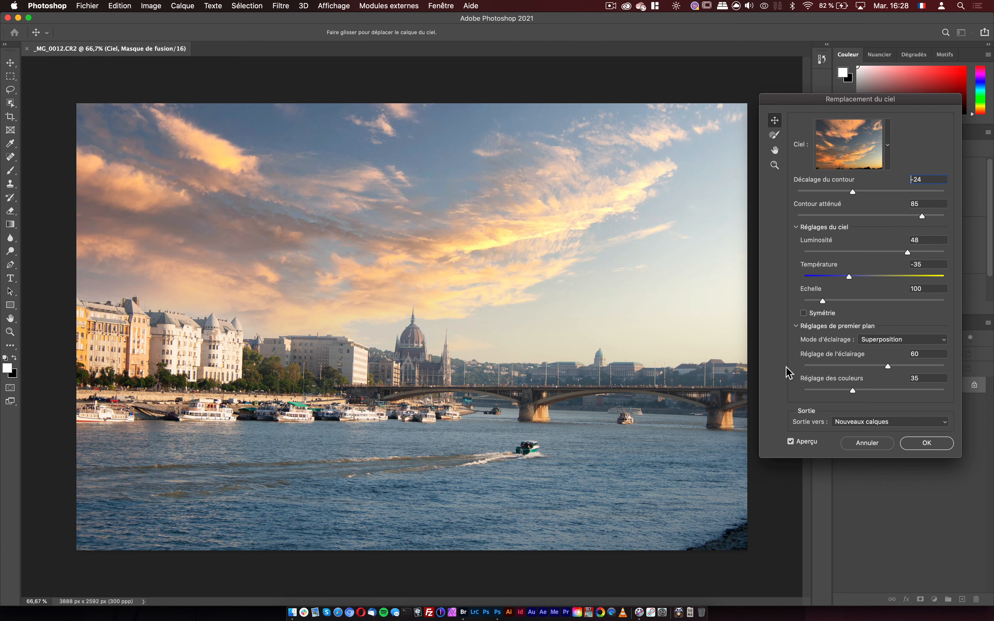
left_click(882, 339)
left_click(882, 331)
- Set the foreground's Réglage de l'éclairage to 1 and Réglage des couleurs to 100
left_click_drag(887, 366, 848, 367)
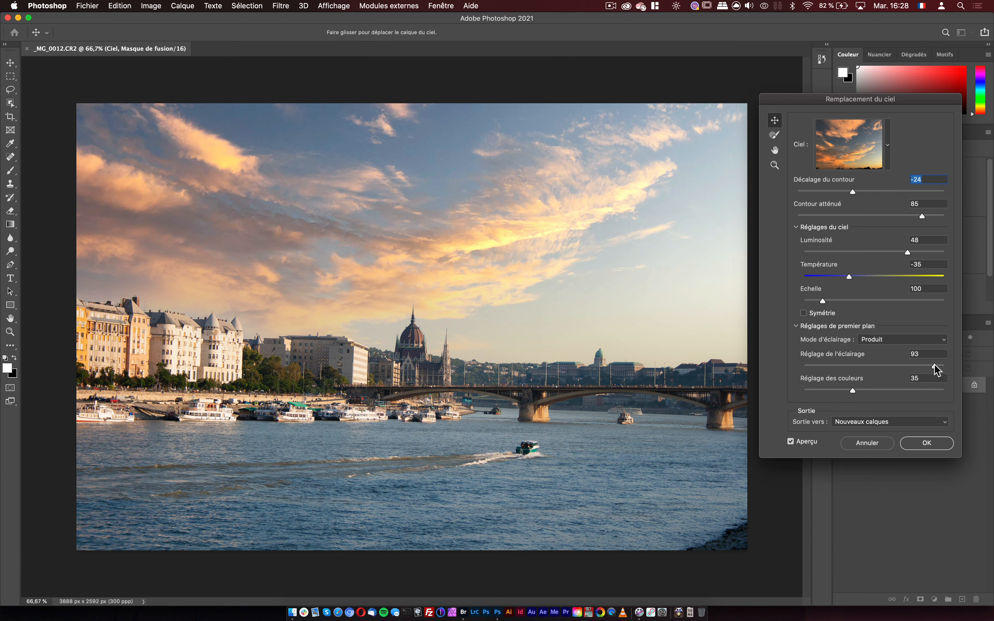
left_click_drag(934, 371, 799, 366)
left_click_drag(851, 391, 950, 392)
- Keep Nouveaux calques as the output and apply the sky replacement to the photo
left_click(881, 423)
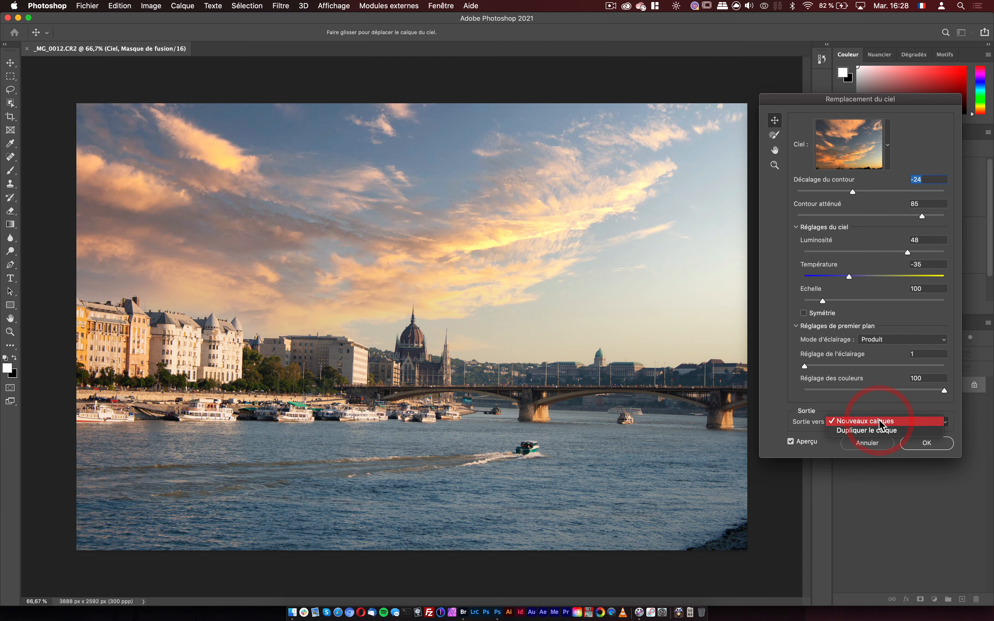
left_click(879, 421)
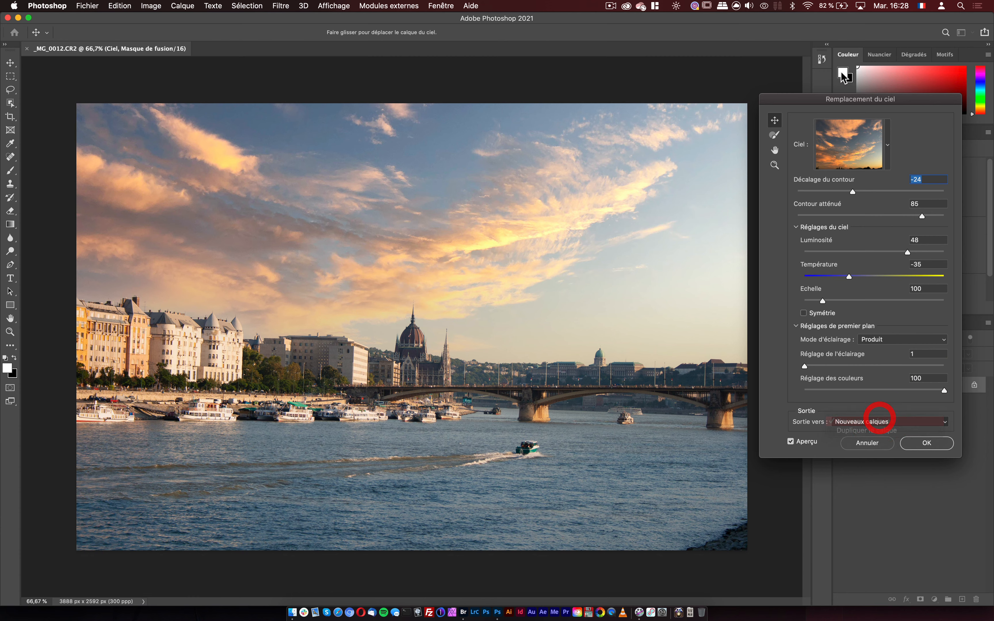
left_click_drag(842, 100, 670, 36)
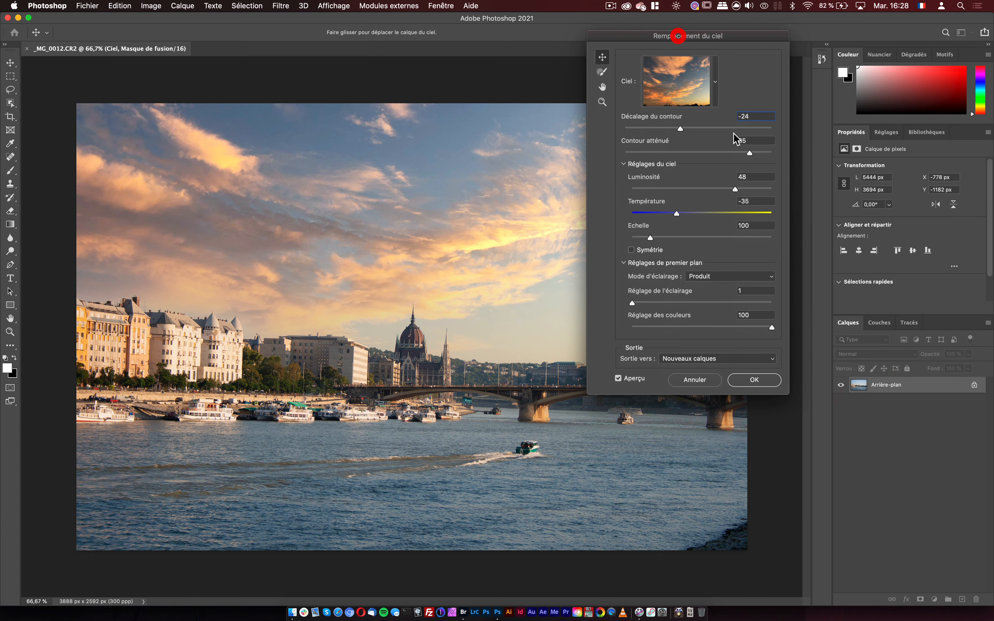
left_click(757, 382)
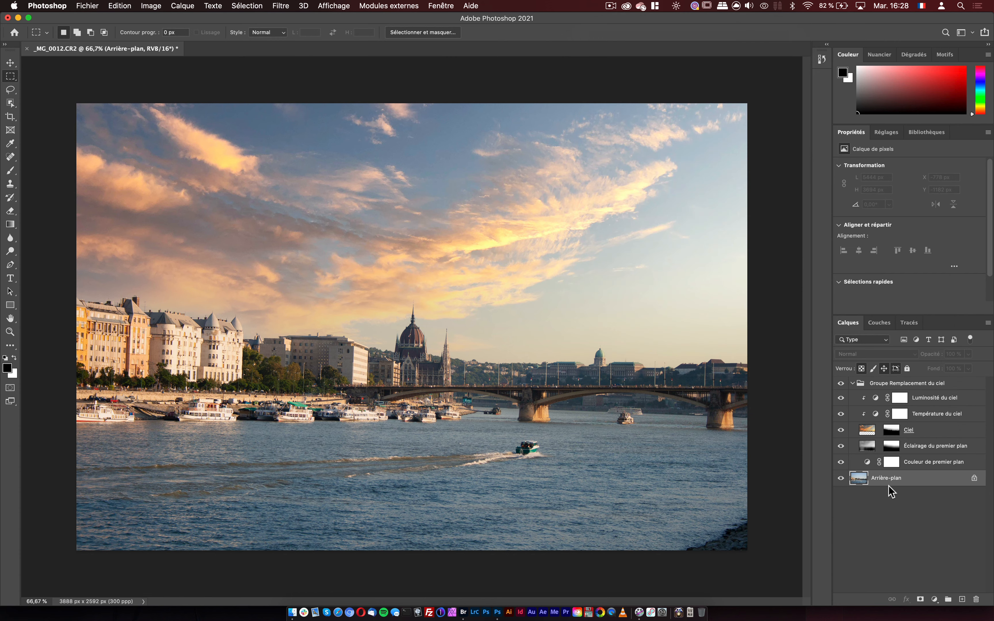
- Hide the Luminosité du ciel, Température du ciel, Ciel, Éclairage du premier plan and Couleur de premier plan layers to reveal the original photo
left_click(840, 398)
left_click(840, 414)
left_click(841, 430)
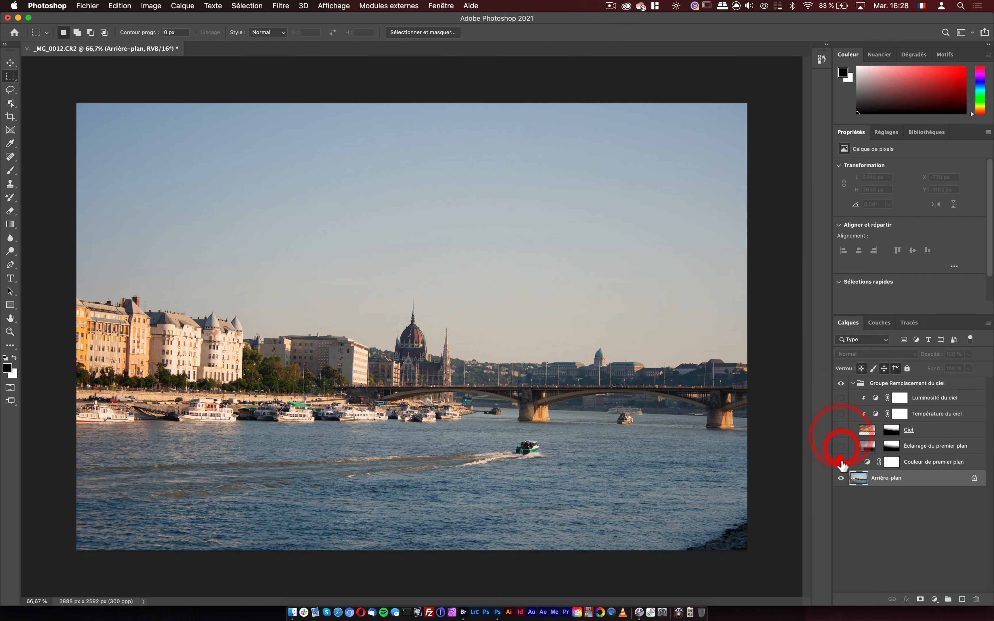
left_click(840, 445)
left_click(840, 462)
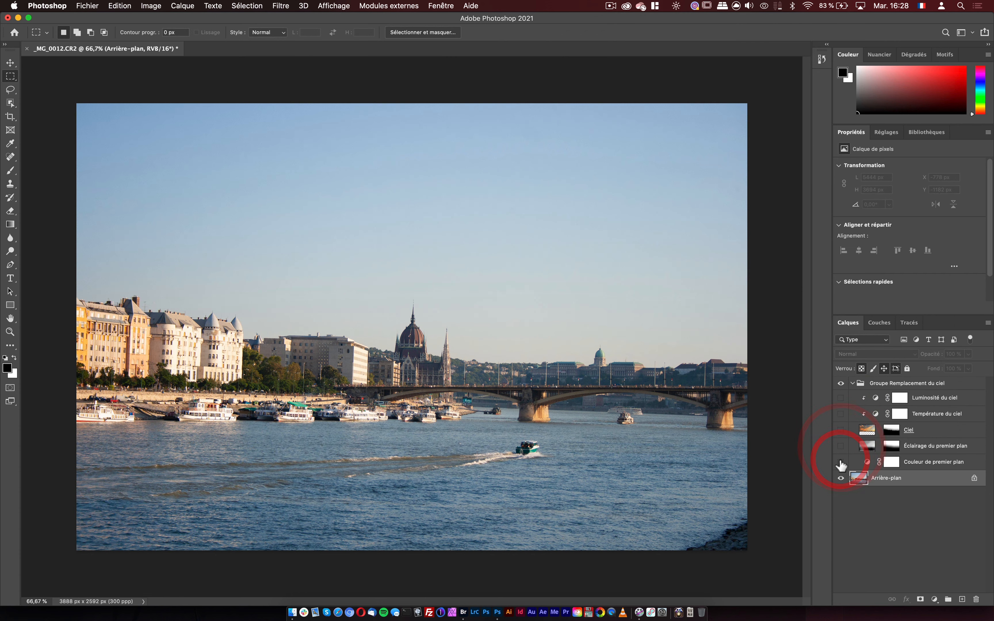
- Make the Ciel layer visible again and display its layer mask alone on the canvas
left_click(840, 430)
left_click(890, 430, "alt")
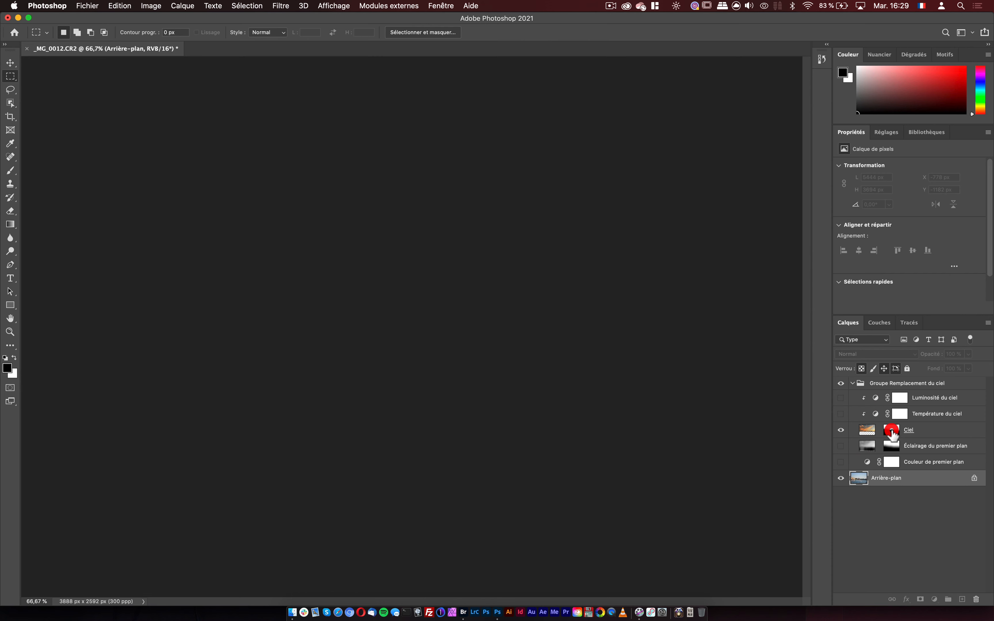
key("z")
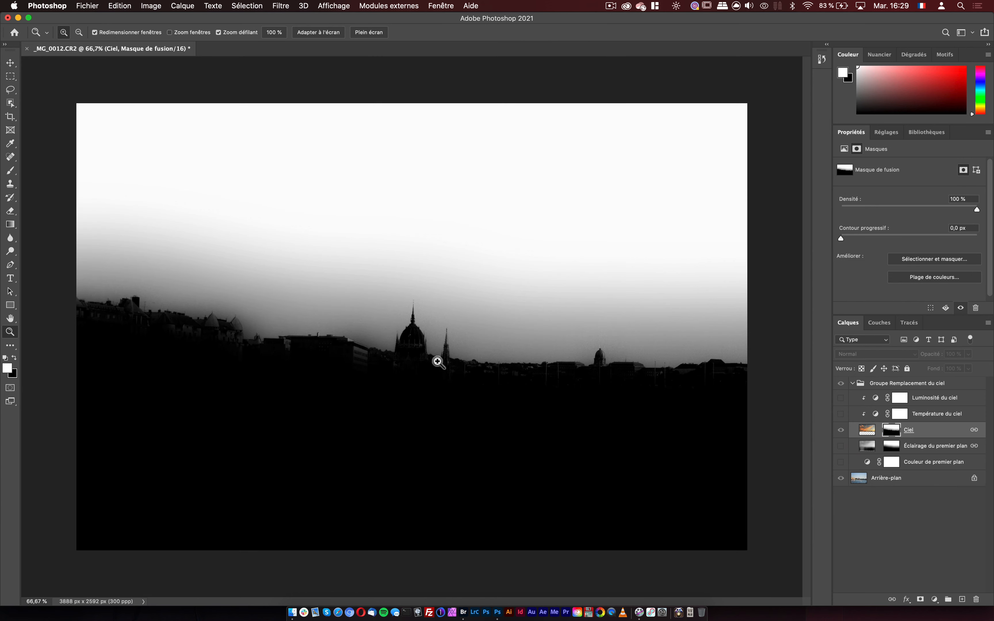
left_click(149, 318)
left_click_drag(160, 290, 197, 323)
- Paint black on the Ciel mask with a 70 px brush over the grey patches in the buildings along the whole skyline
key("b")
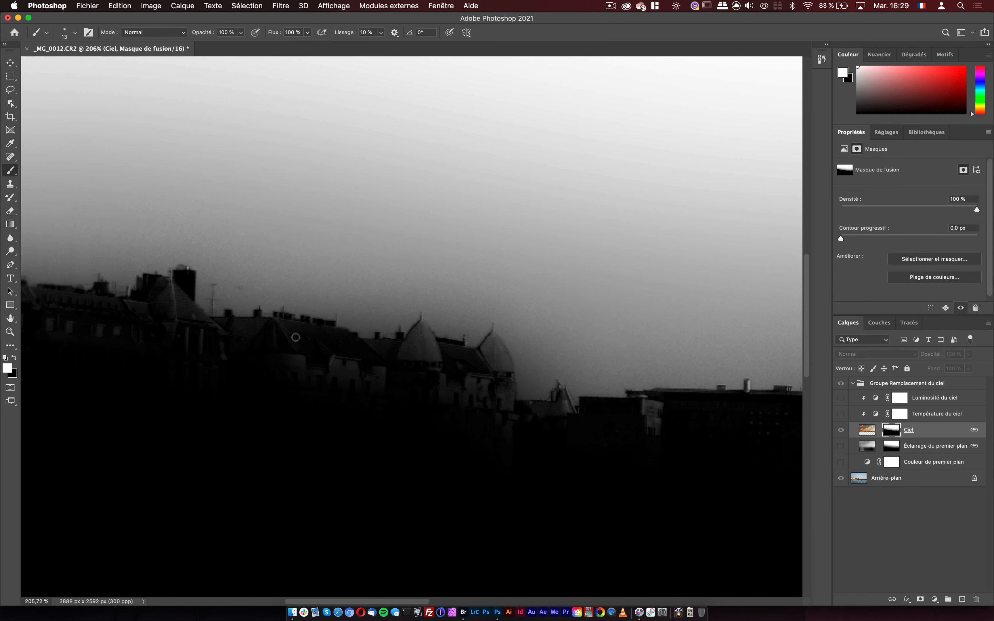
right_click(304, 357)
left_click_drag(304, 357, 324, 356)
key("x")
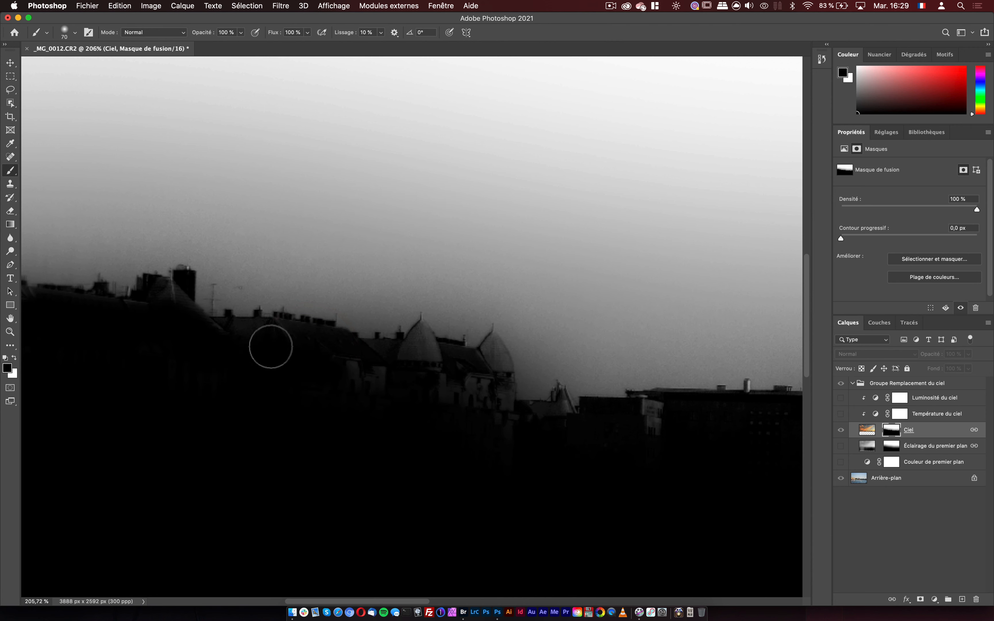
mouse_move(410, 360)
left_mouse_down()
mouse_move(428, 371)
mouse_move(436, 396)
mouse_move(467, 388)
mouse_move(493, 407)
mouse_move(500, 430)
mouse_move(550, 417)
left_mouse_up()
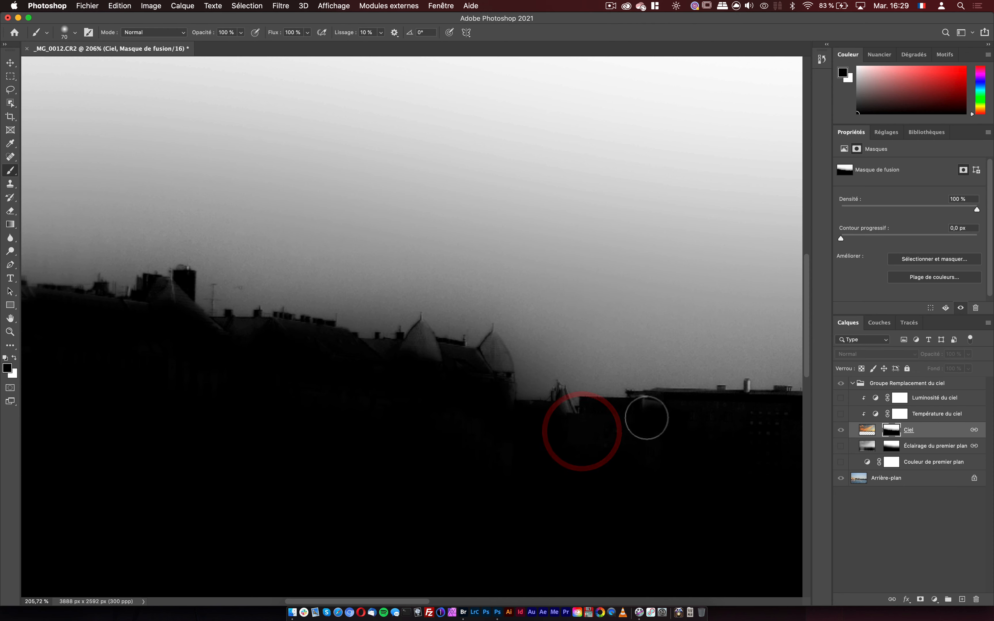
mouse_move(680, 409)
left_mouse_down()
mouse_move(168, 388)
mouse_move(344, 417)
mouse_move(443, 452)
mouse_move(398, 432)
left_mouse_up()
mouse_move(495, 446)
left_mouse_down()
mouse_move(517, 389)
mouse_move(509, 448)
mouse_move(539, 421)
mouse_move(545, 396)
mouse_move(557, 435)
left_mouse_up()
mouse_move(656, 480)
left_mouse_down()
mouse_move(534, 393)
mouse_move(290, 310)
mouse_move(298, 312)
left_mouse_up()
left_click_drag(673, 377, 286, 389)
mouse_move(381, 355)
left_mouse_down()
mouse_move(388, 348)
mouse_move(388, 394)
mouse_move(544, 394)
left_mouse_up()
left_click_drag(732, 410, 284, 397)
left_click_drag(458, 403, 286, 402)
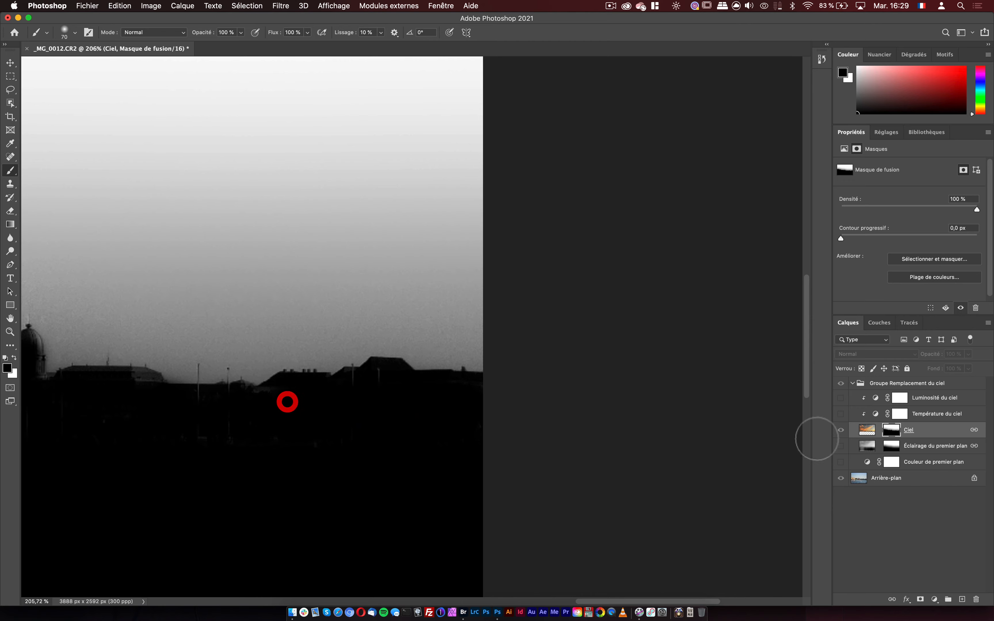
- Leave the Ciel mask view and examine the masked sky against the skyline in the full image
left_click(887, 433, "alt")
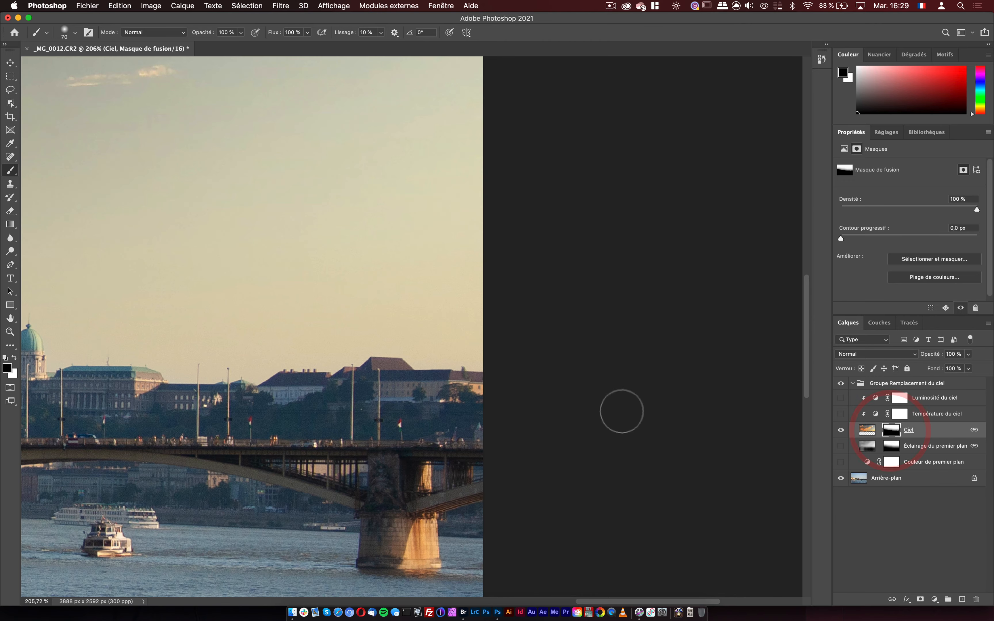
key("z")
left_click_drag(268, 366, 223, 386)
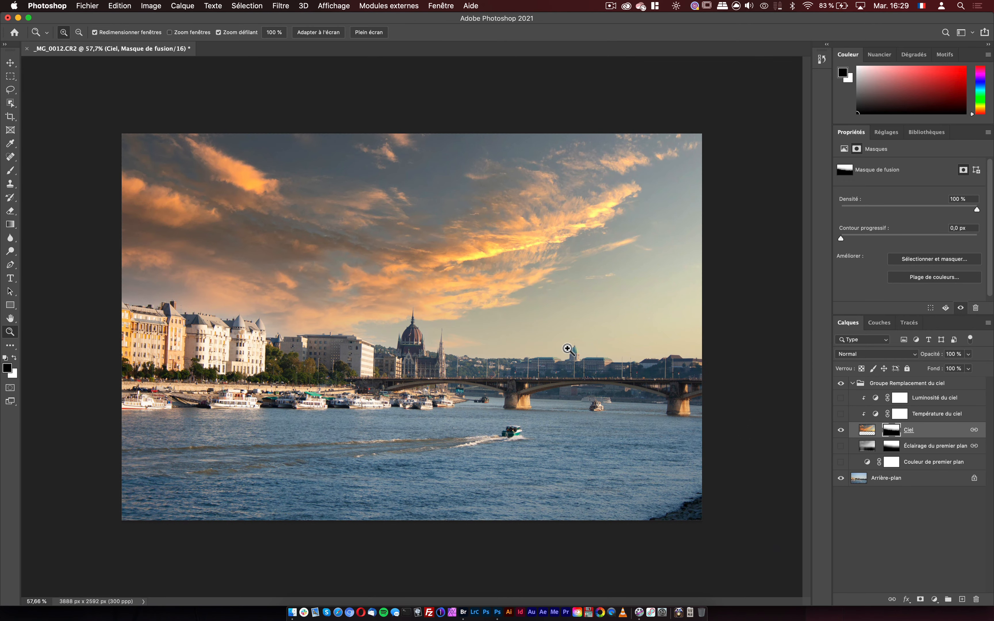
left_click_drag(572, 360, 581, 349)
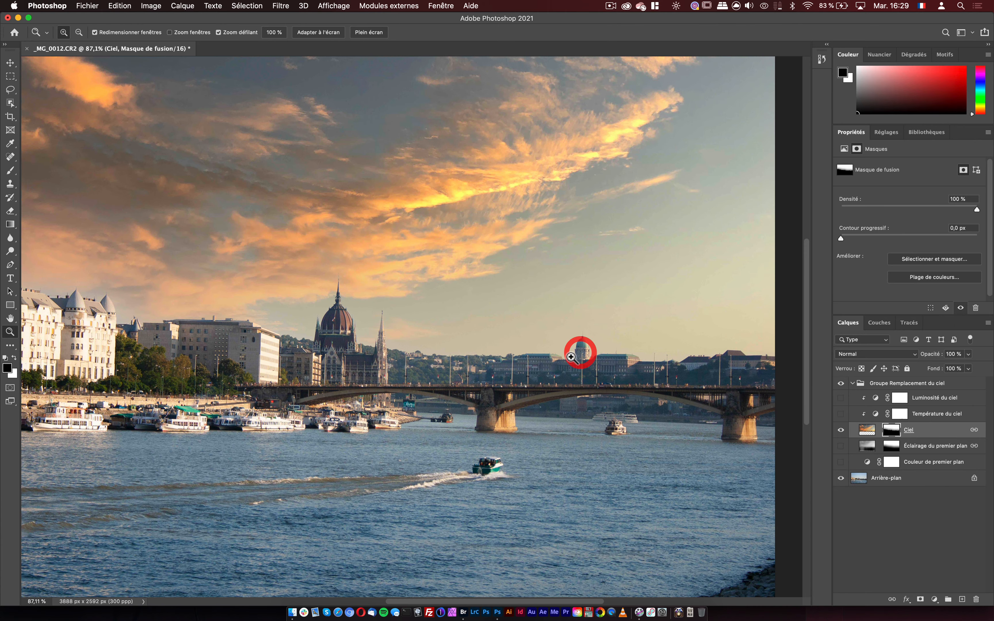
- Show Éclairage du premier plan and Couleur de premier plan again, comparing the image with and without the color layer, and select Éclairage du premier plan
left_click(840, 445)
left_click(841, 462)
left_click(840, 463)
left_click(841, 462)
left_click(840, 462)
left_click(840, 463)
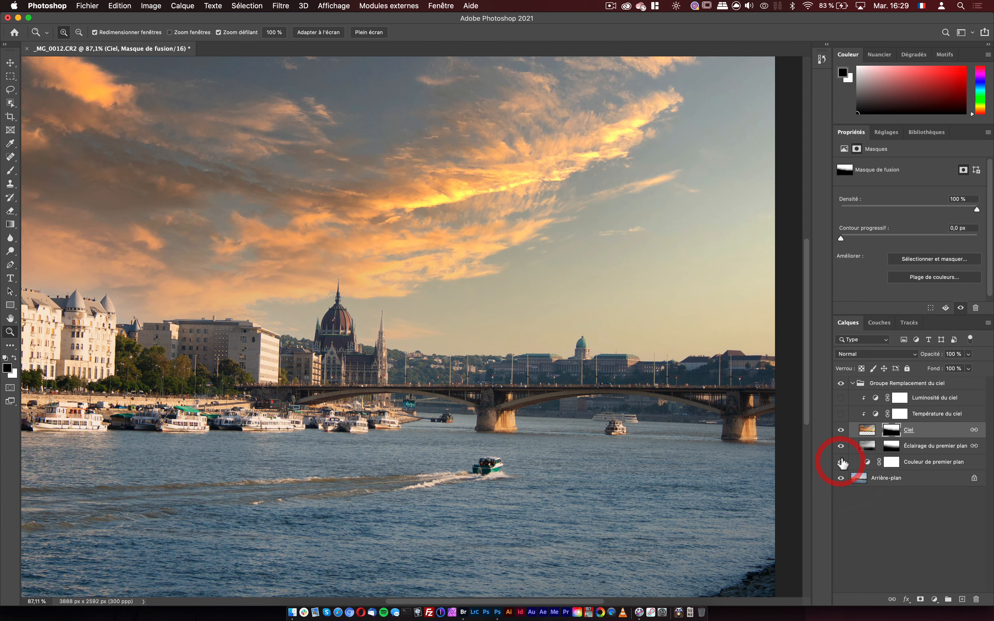
left_click(866, 446)
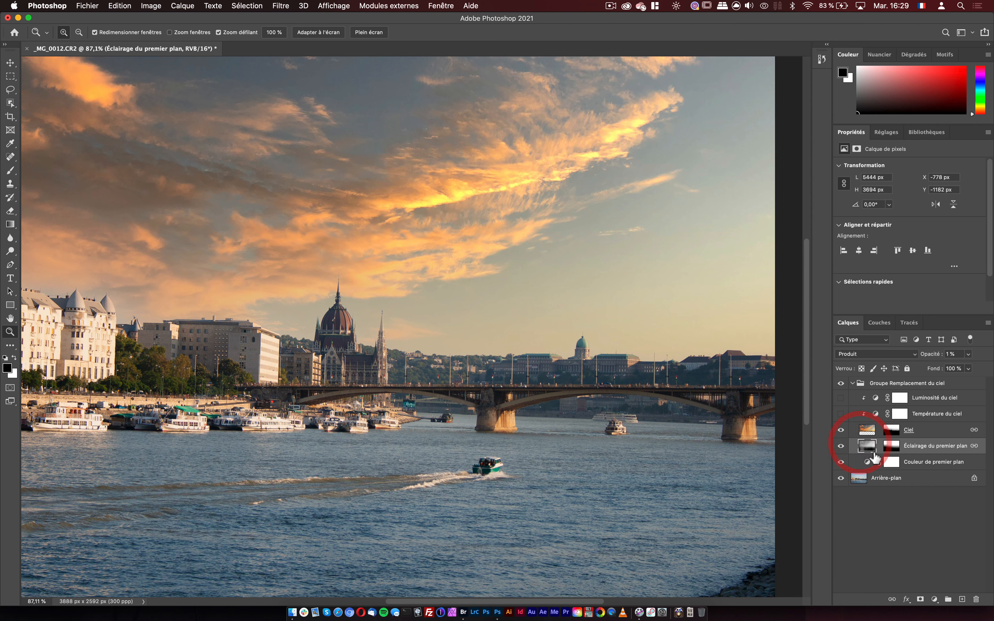
- Show the Température du ciel and Luminosité du ciel layers again and inspect the adjustment settings of each
left_click(840, 414)
left_click(871, 415)
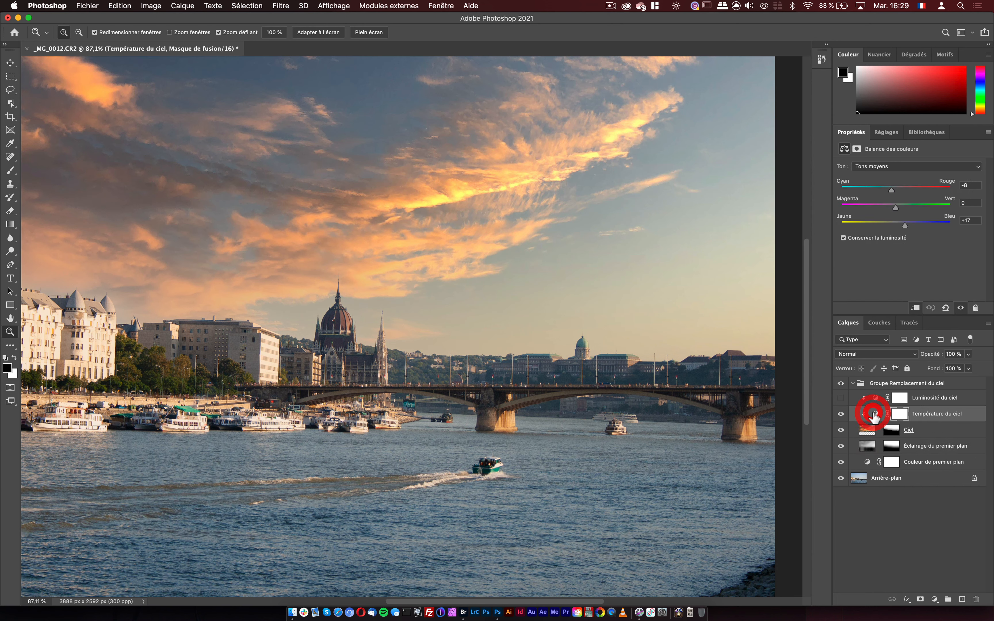
left_click(841, 397)
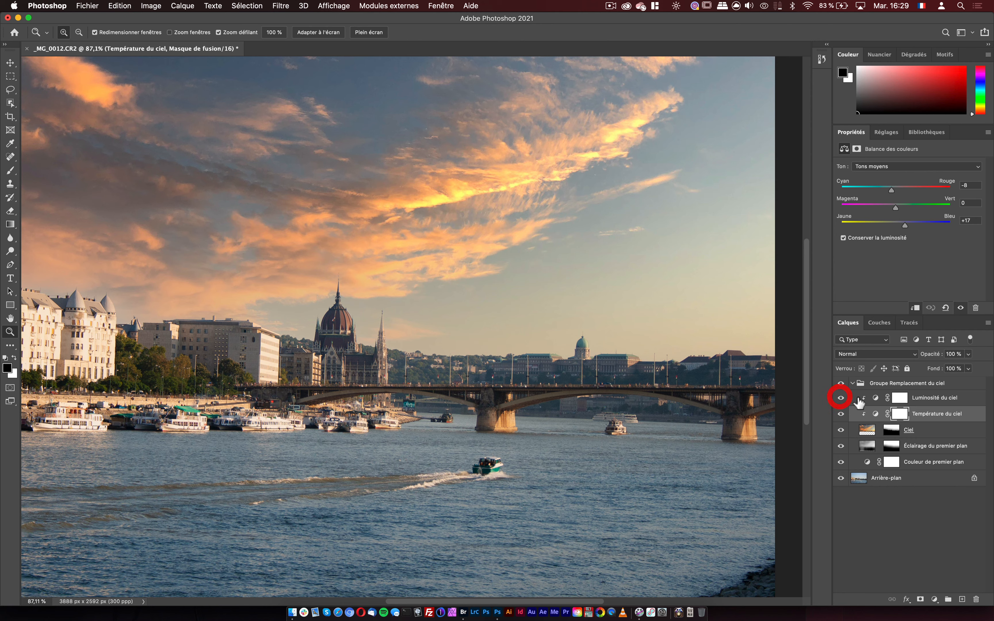
left_click(874, 399)
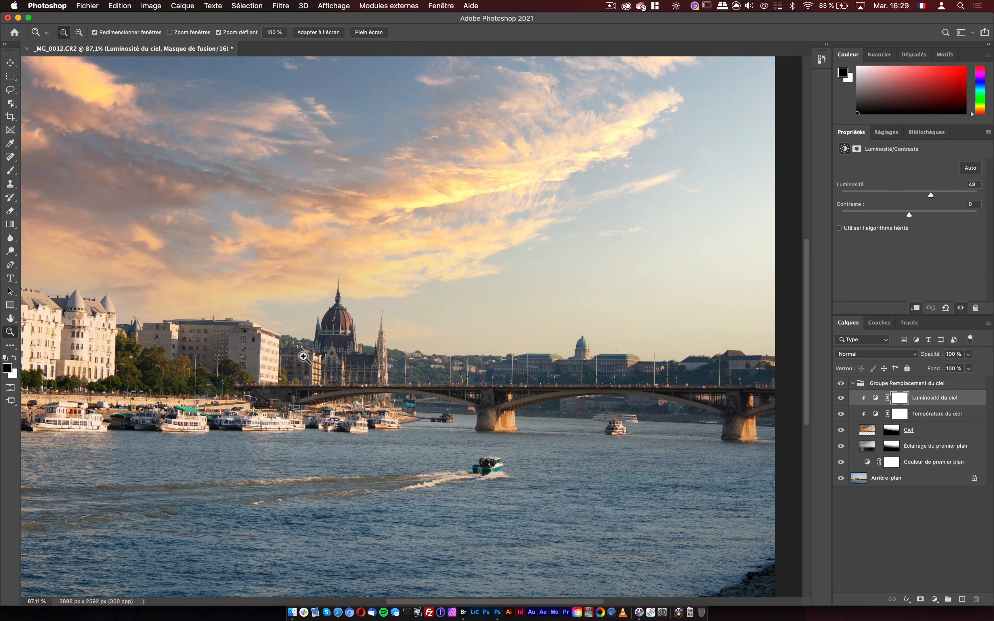
left_click_drag(245, 348, 440, 362)
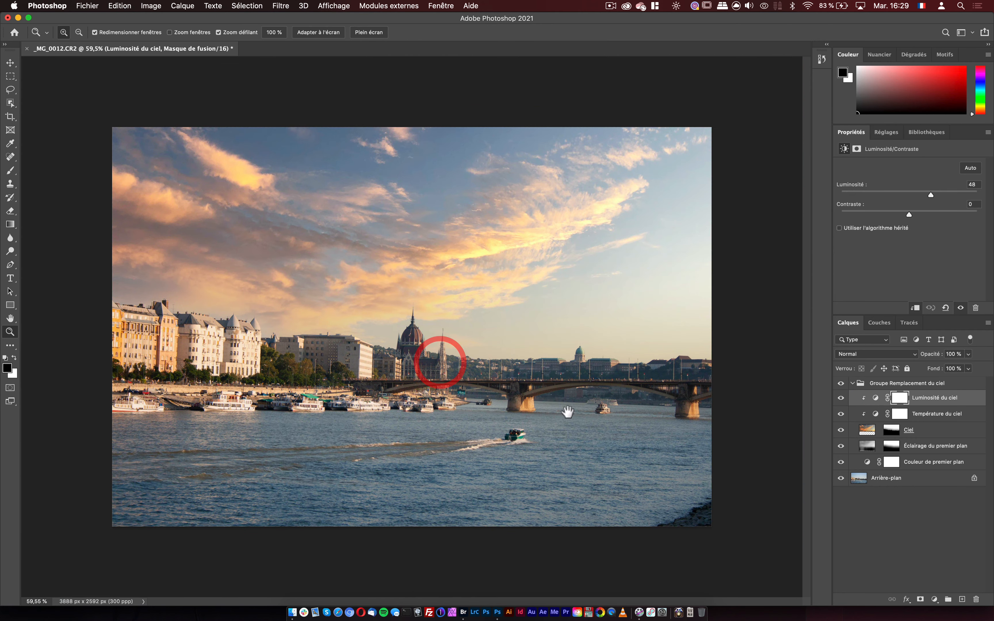
- Add a Courbes adjustment layer above Luminosité du ciel with a point in the shadows, and clip it to the sky layers below
left_click(879, 431)
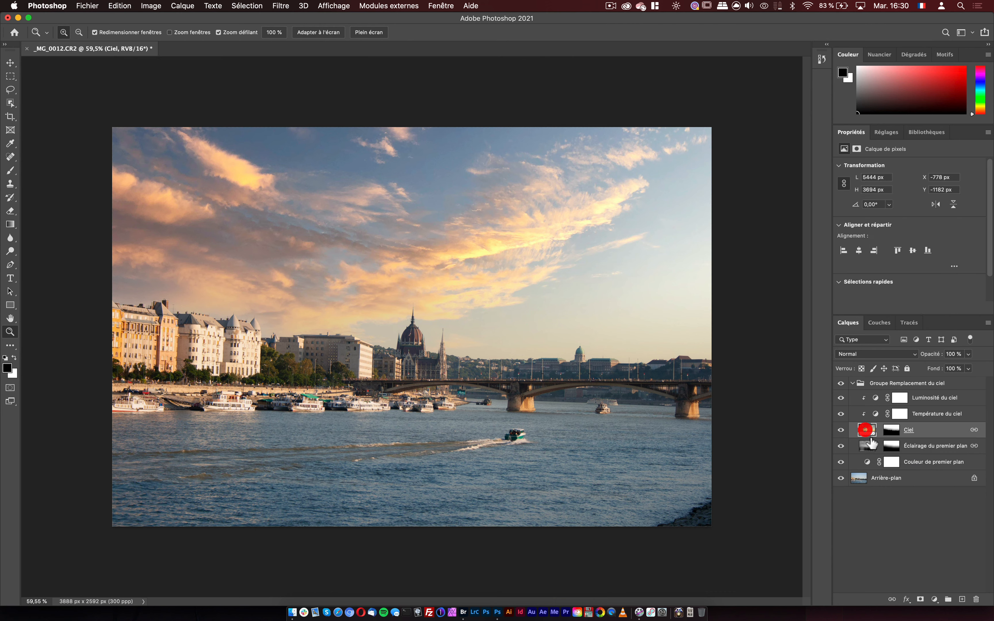
left_click(878, 396)
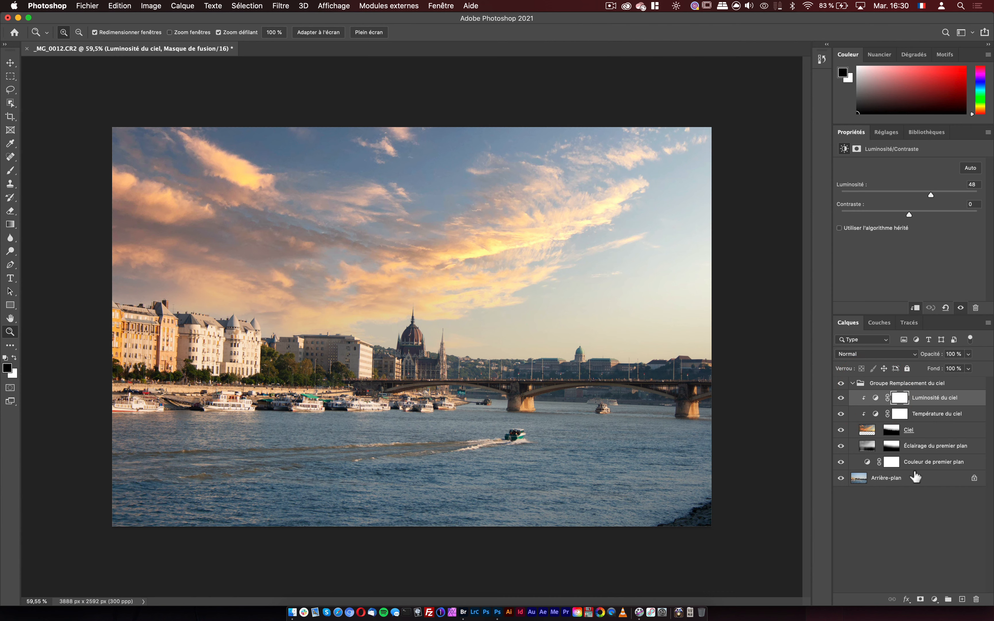
left_click(935, 599)
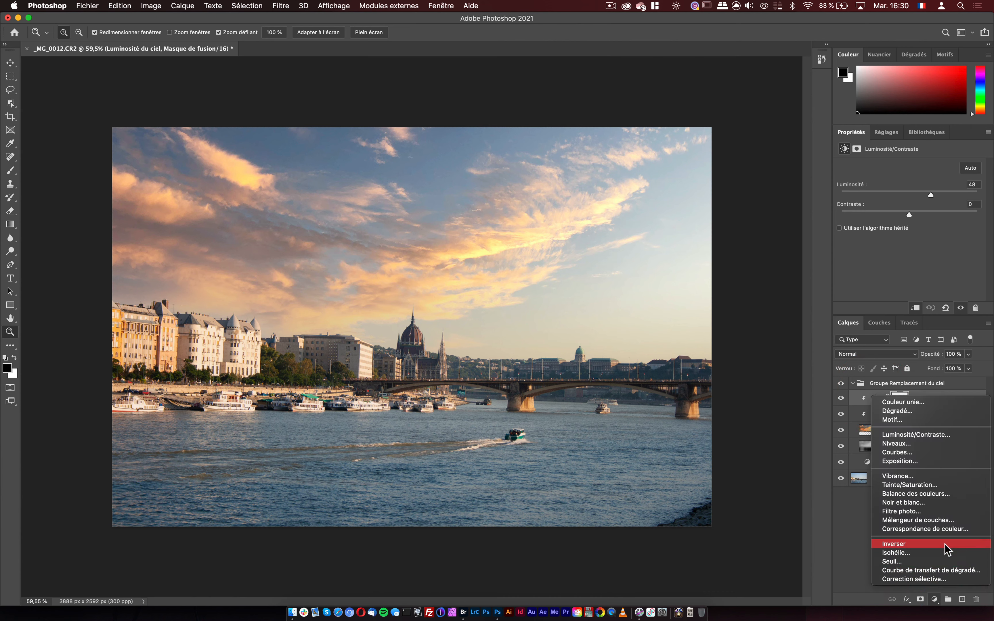
left_click(939, 452)
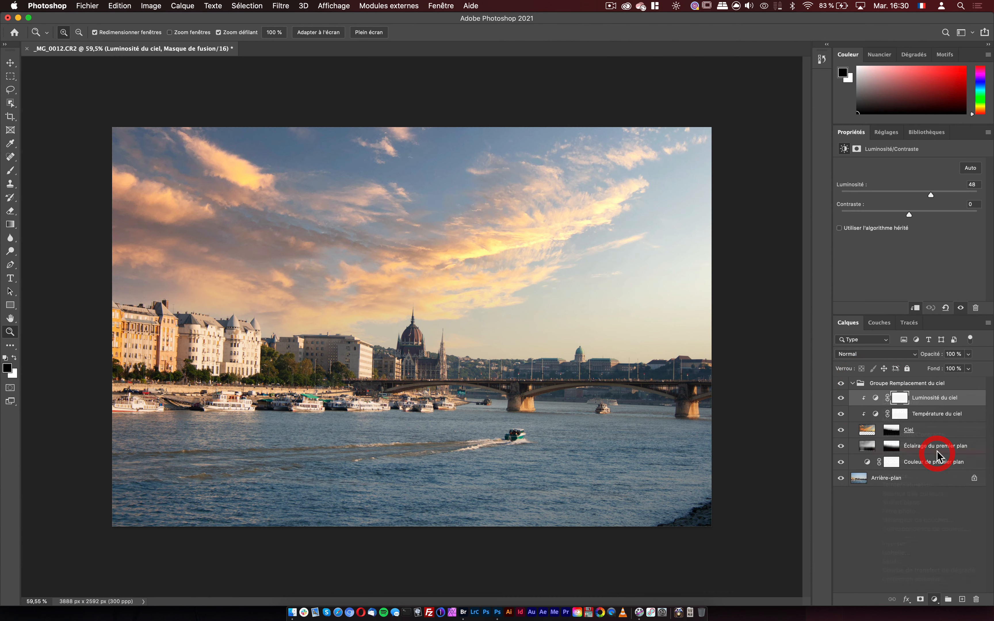
left_click_drag(879, 284, 897, 264)
left_click(873, 405, "alt")
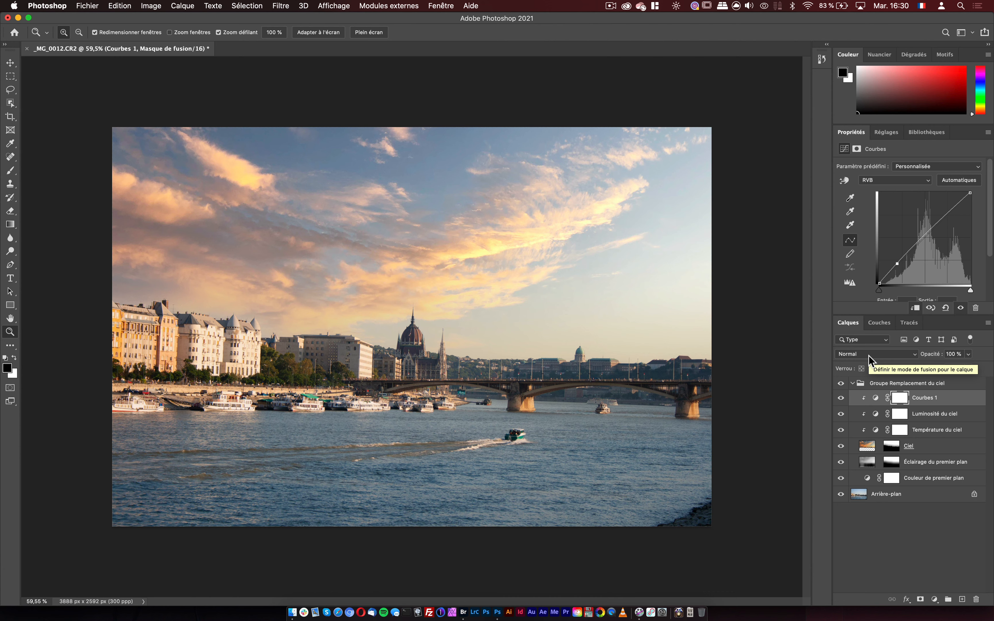
- Collapse Groupe Remplacement du ciel and toggle its visibility to compare the photo before and after, leaving it on
left_click(853, 384)
left_click(841, 384)
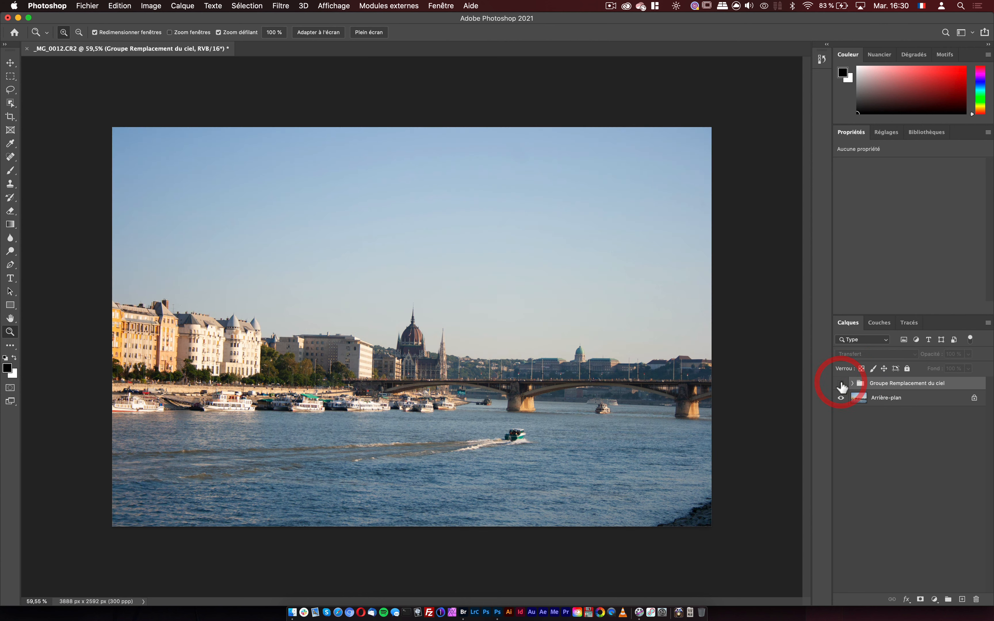
left_click(841, 384)
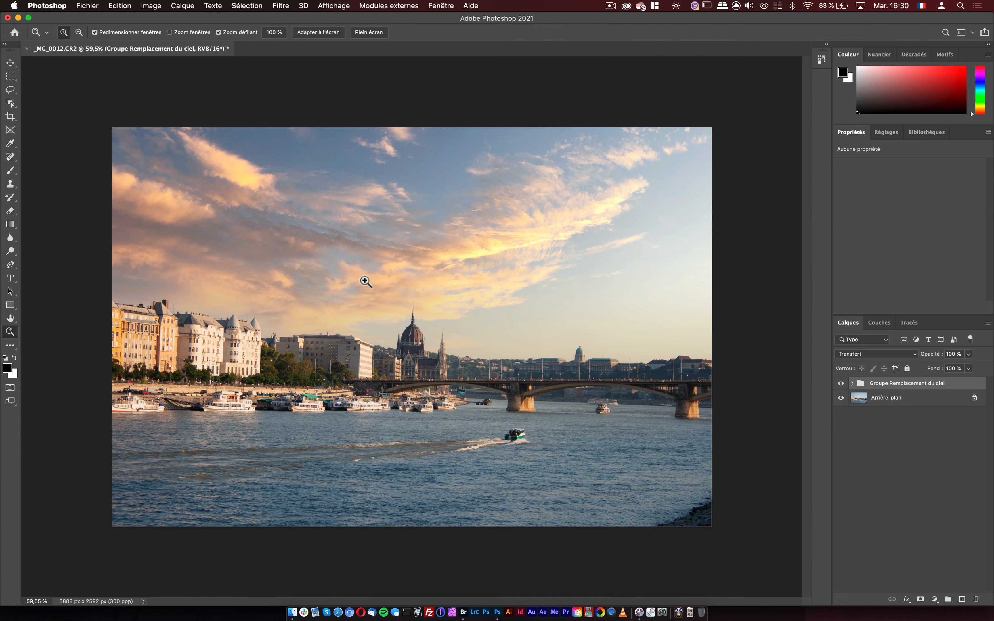
- Expand Groupe Remplacement du ciel, show only the Ciel layer and disable its layer mask
left_click(852, 383)
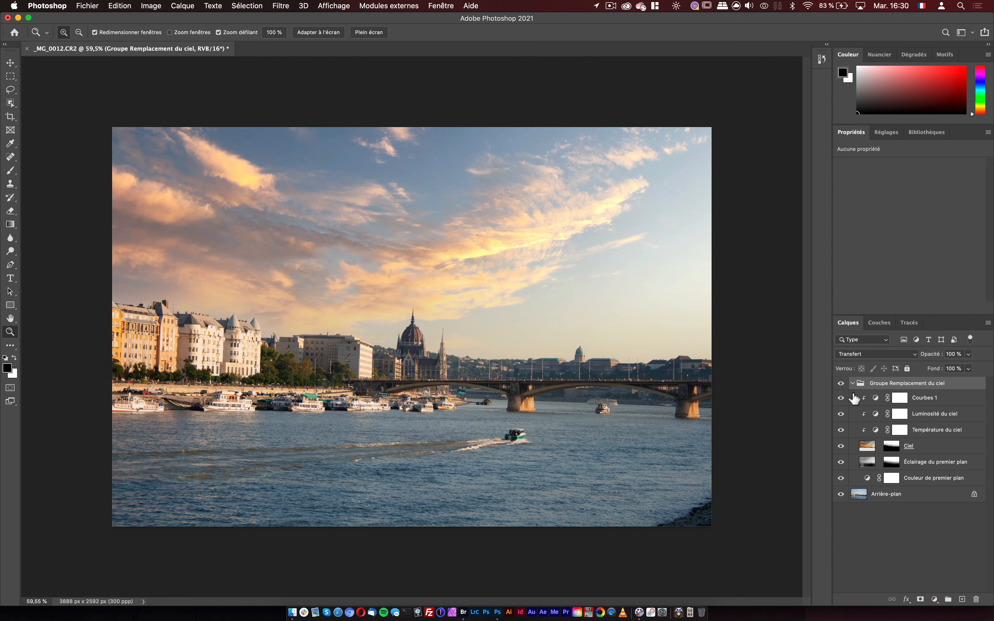
left_click_drag(372, 255, 394, 252)
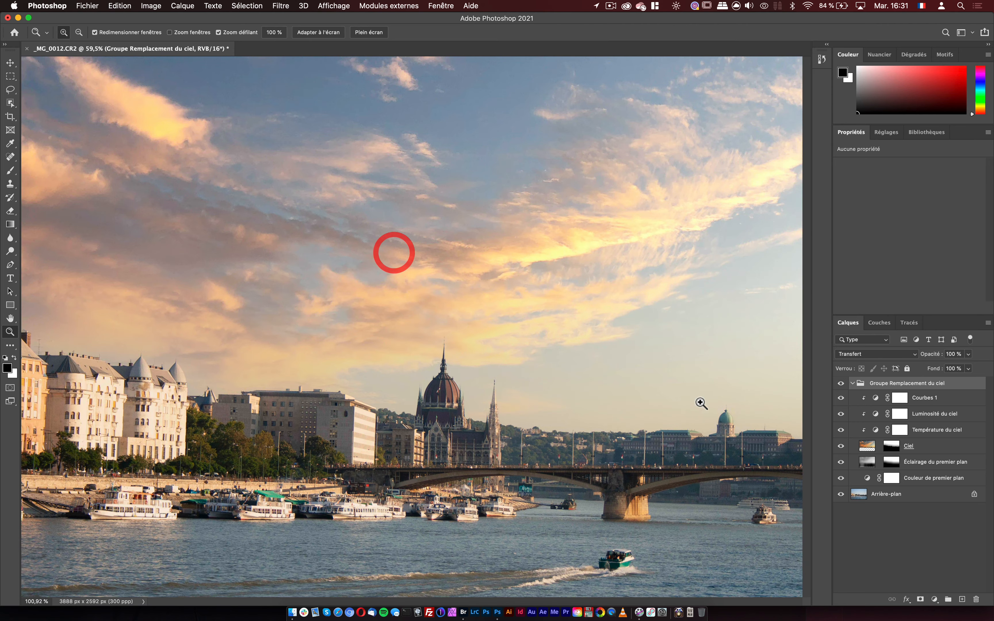
left_click(841, 446, "alt")
left_click_drag(380, 321, 451, 321)
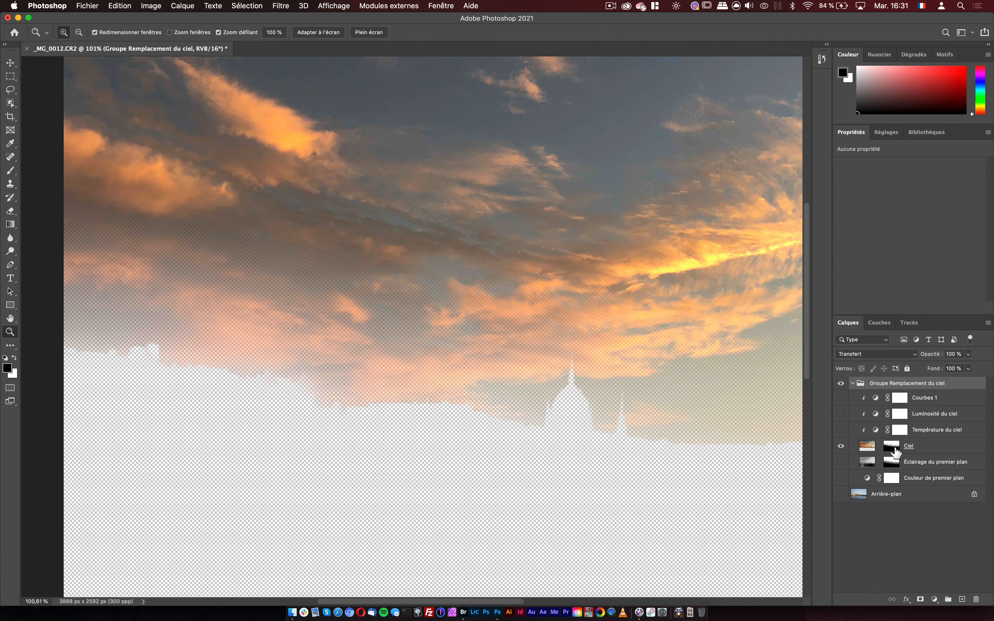
right_click(896, 452)
left_click(881, 447)
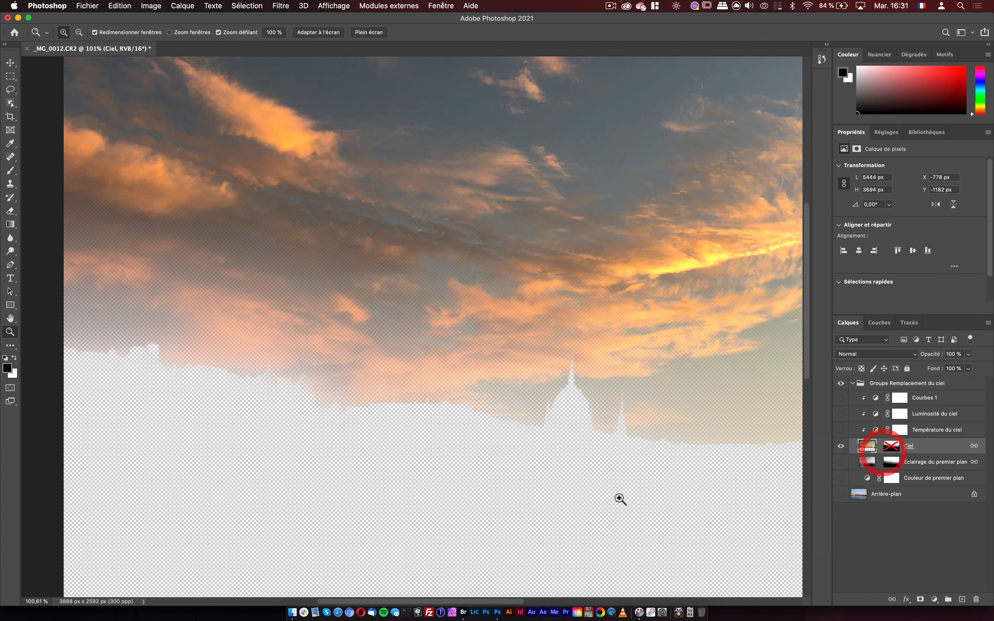
- Remove the small isolated cloud in the clear part of the Ciel layer with the content-aware Spot Healing Brush
left_click_drag(623, 418, 202, 419)
key("s")
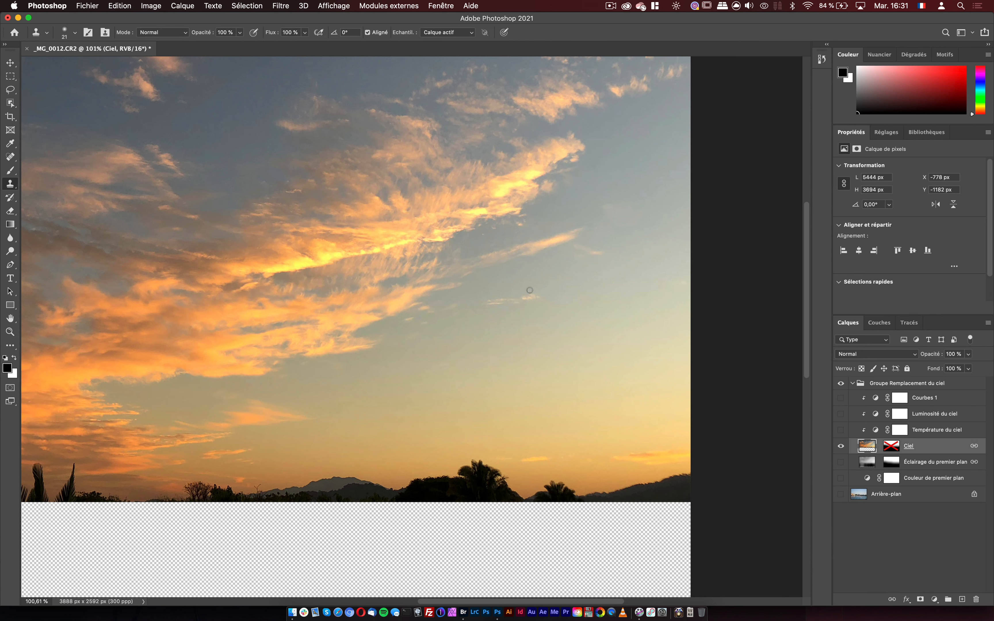
key("j")
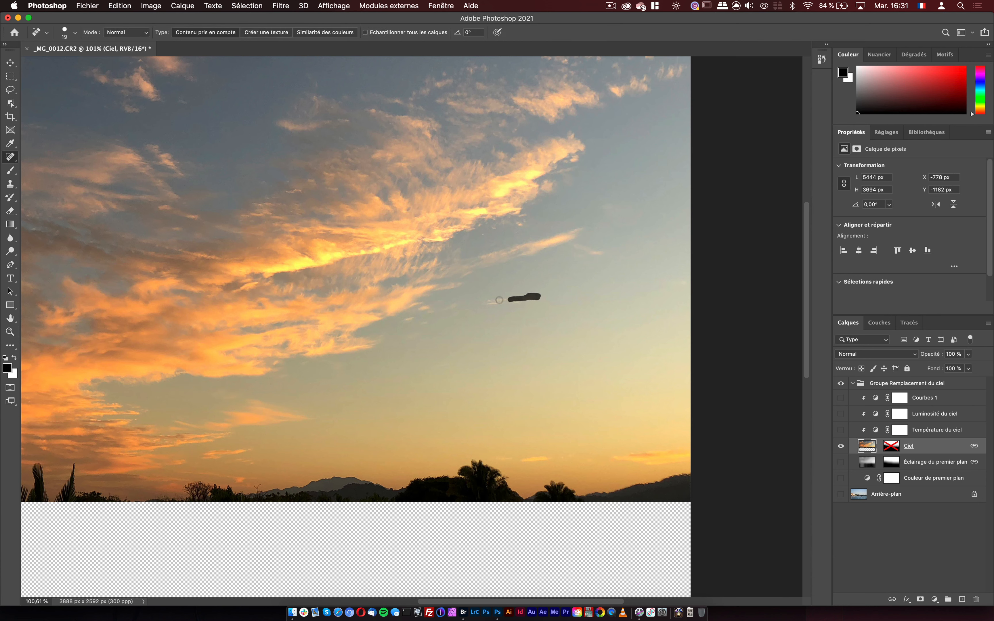
left_click_drag(538, 299, 539, 299)
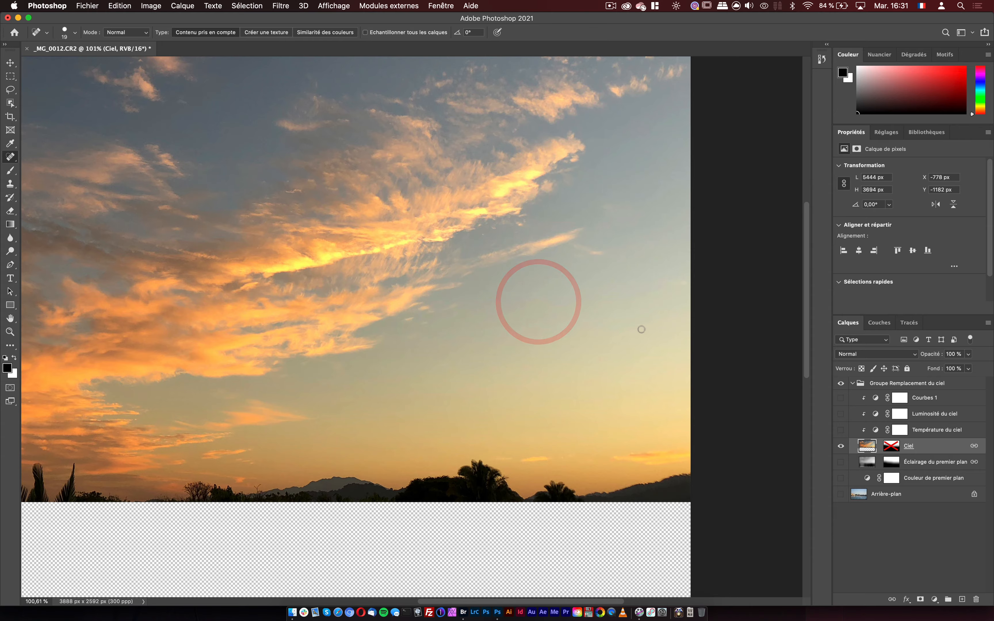
- Re-enable the Ciel layer mask and make all the other layers visible again to show the full composite
scroll(632, 312, "left", 10)
left_click_drag(632, 339, 626, 310)
left_click(890, 445, "shift")
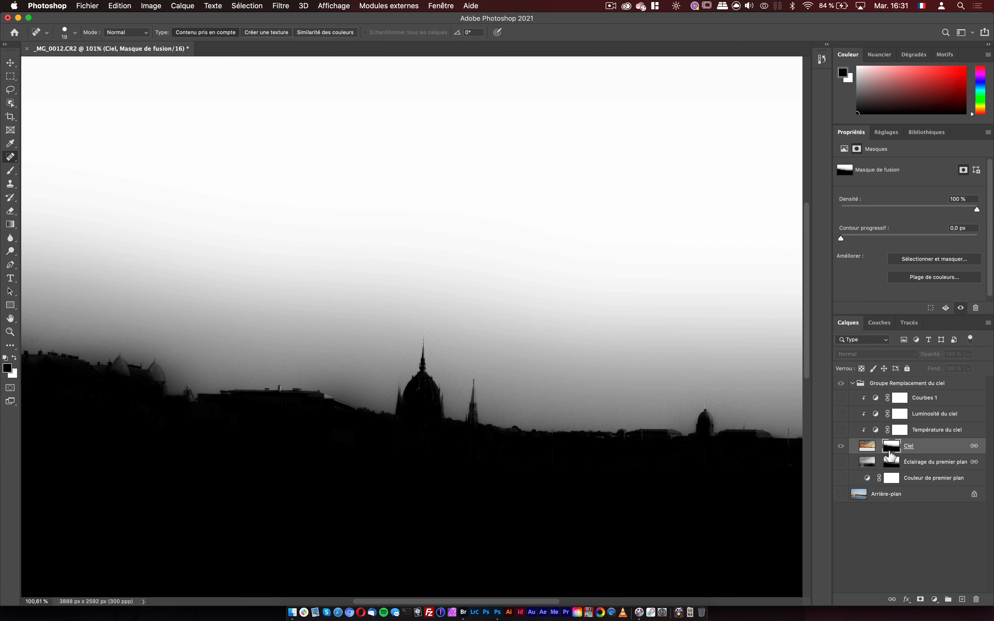
right_click(890, 446)
left_click(889, 448)
left_click(841, 446)
left_click(841, 446, "alt")
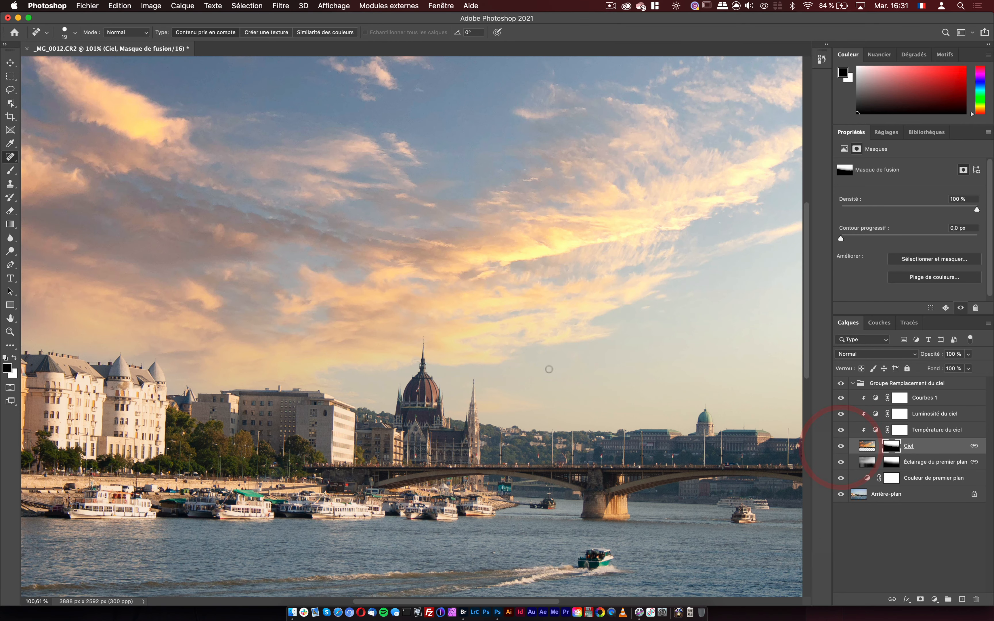
key("z")
left_click_drag(439, 309, 420, 315)
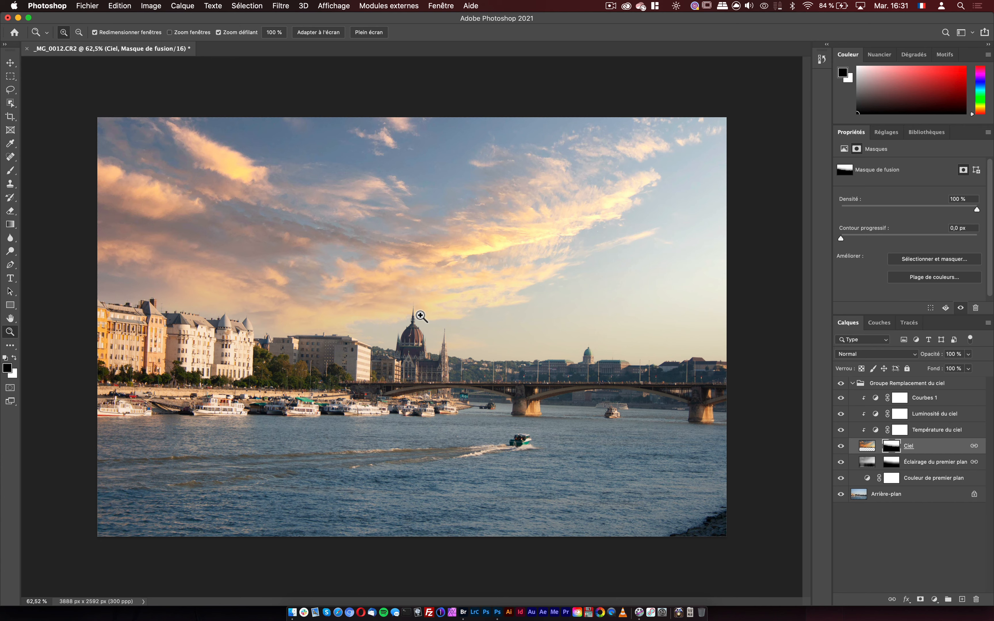
- Switch to Bridge and open the Ferris wheel photo _MG_0518.dng through Camera Raw into Photoshop
left_click(463, 612)
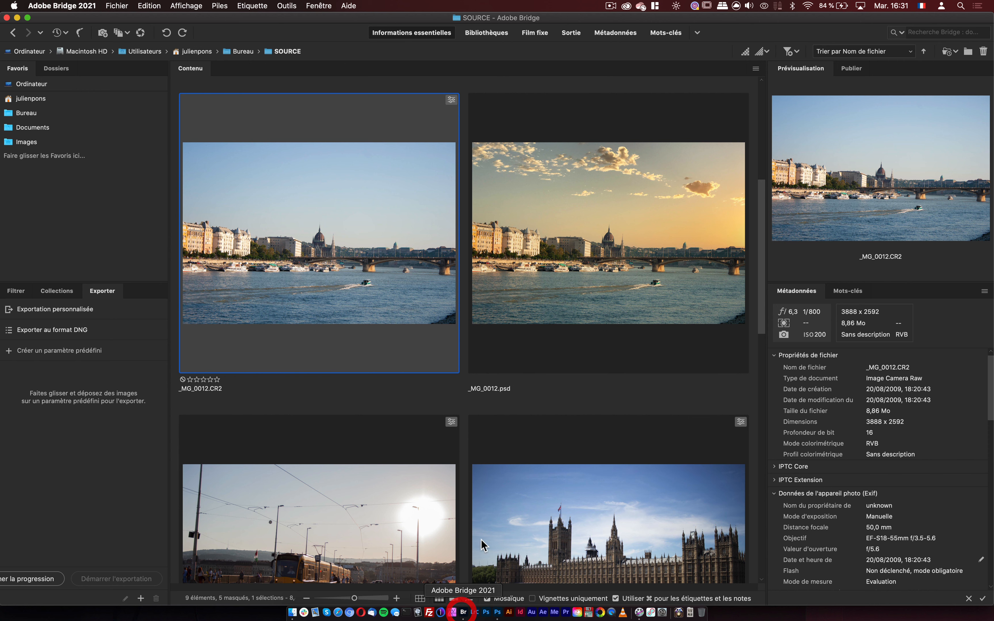
scroll(498, 456, "down", 5)
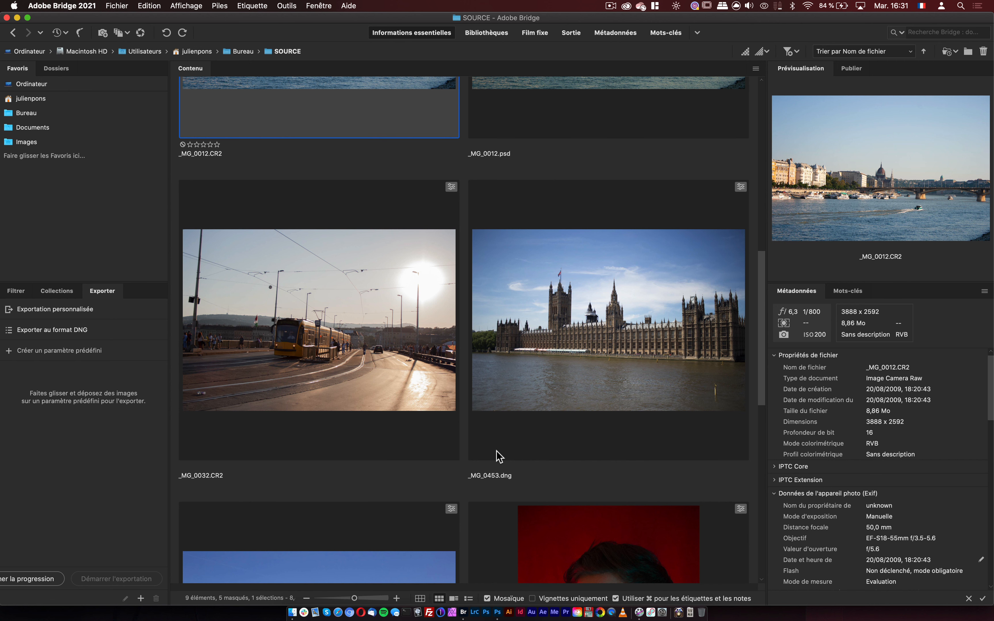
scroll(475, 429, "up", 9)
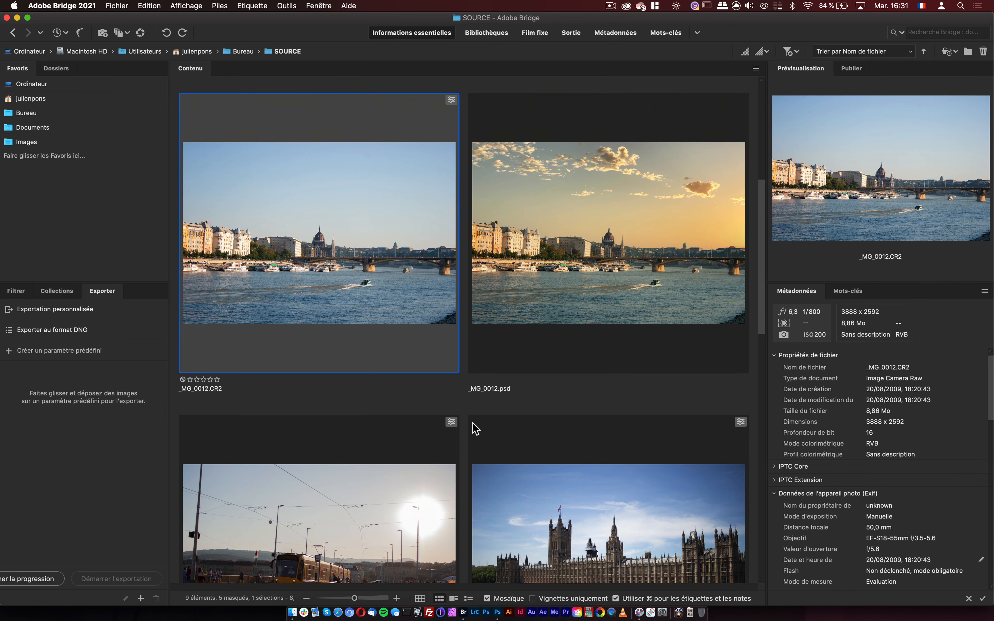
scroll(476, 429, "down", 14)
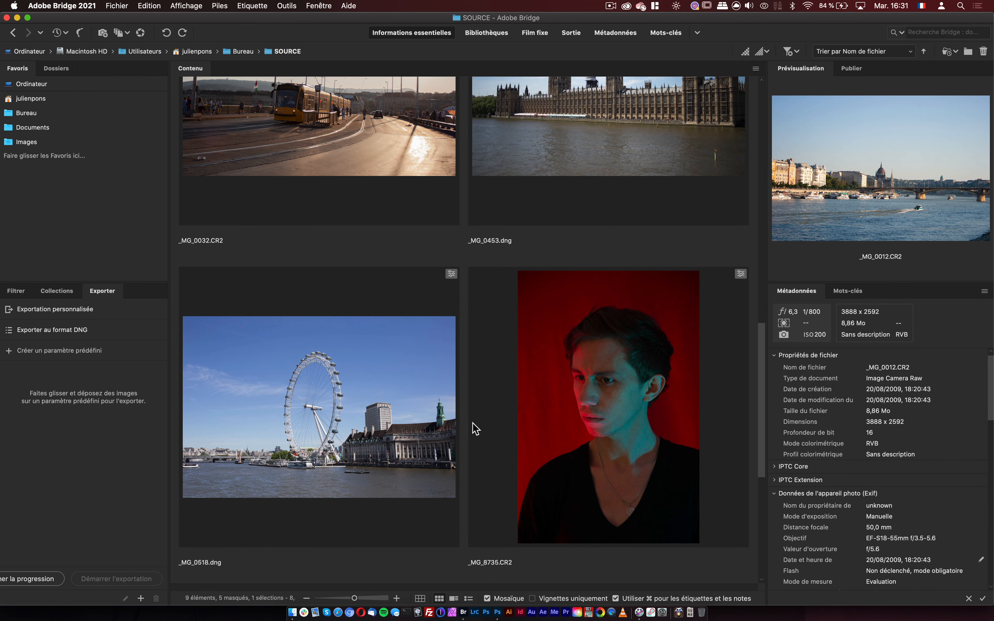
left_click(338, 378)
right_click(338, 377)
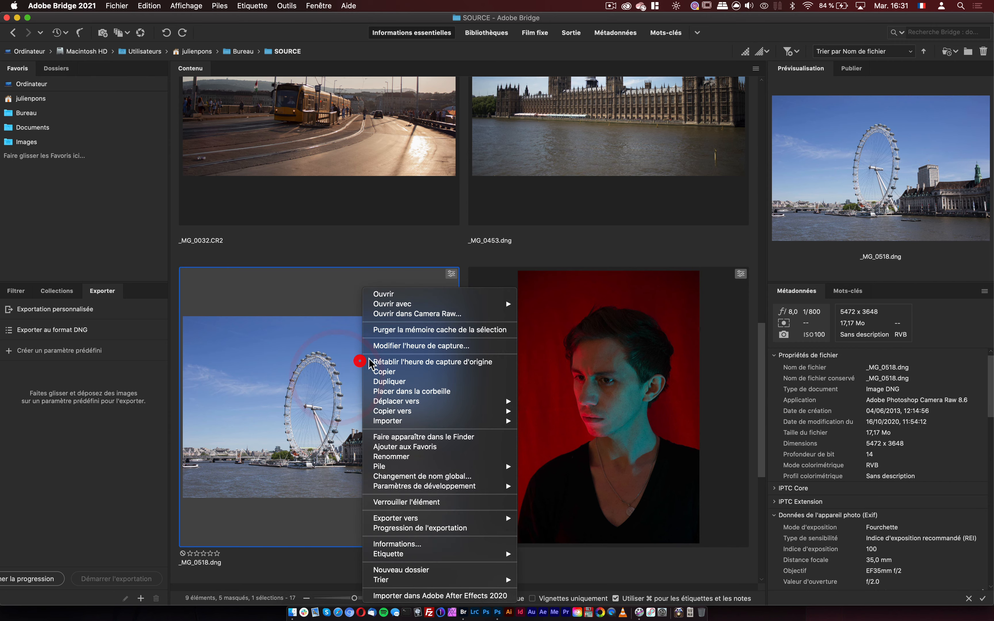
left_click(440, 313)
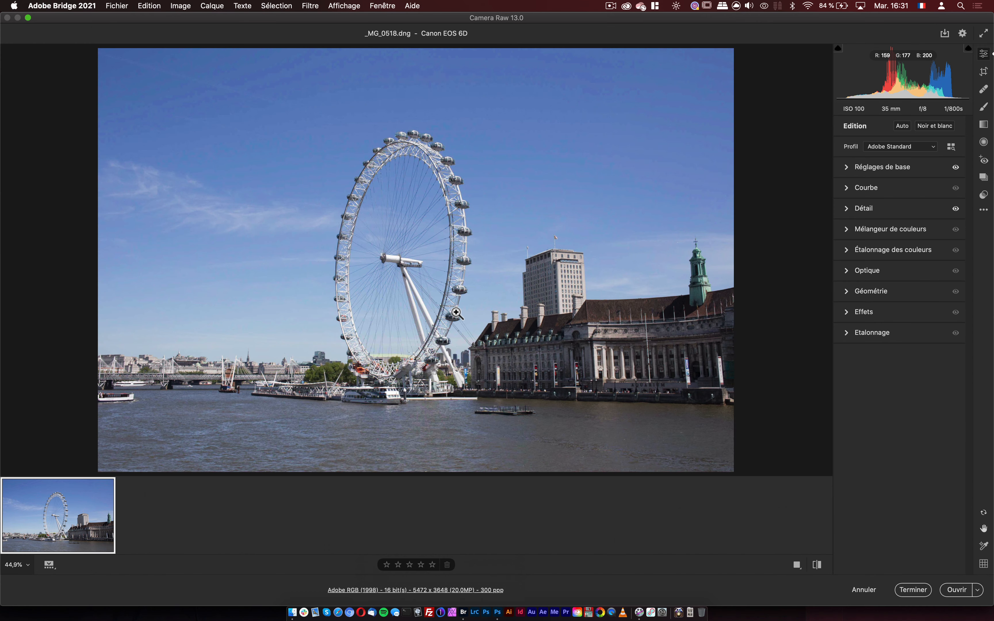
left_click(956, 590)
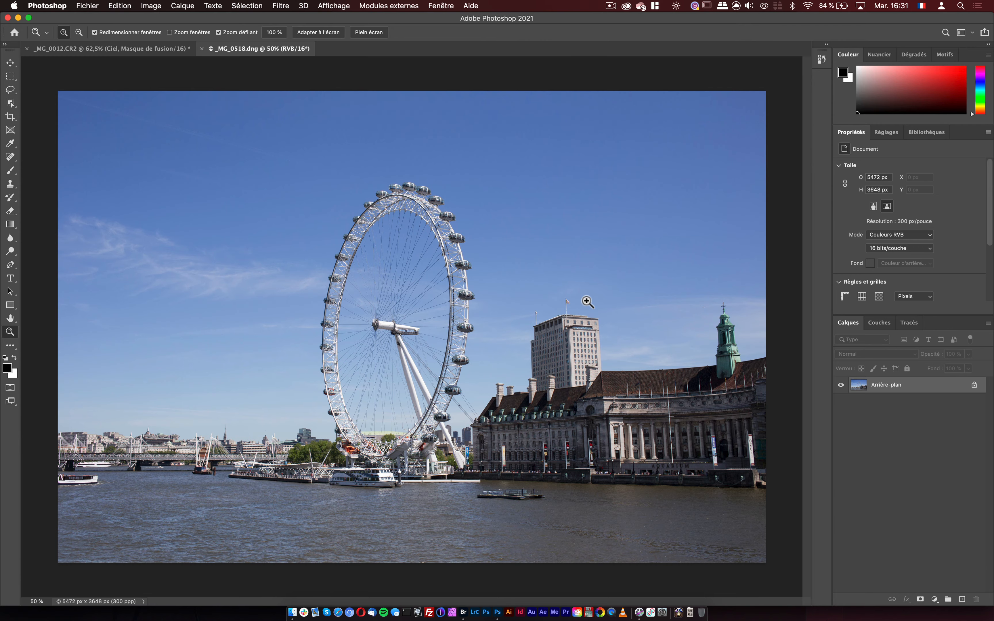
- Start Sky Replacement (Remplacement du ciel) on the Ferris wheel photo and choose the second sky of the Ciels bleus presets
left_click_drag(438, 291, 497, 245)
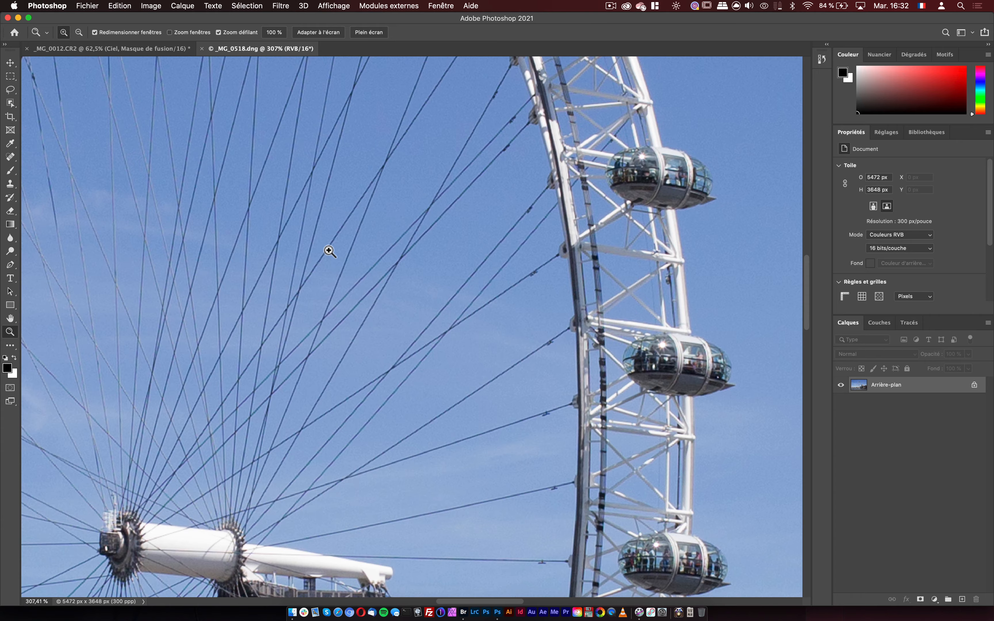
left_click_drag(328, 250, 427, 204)
left_click_drag(397, 263, 315, 353)
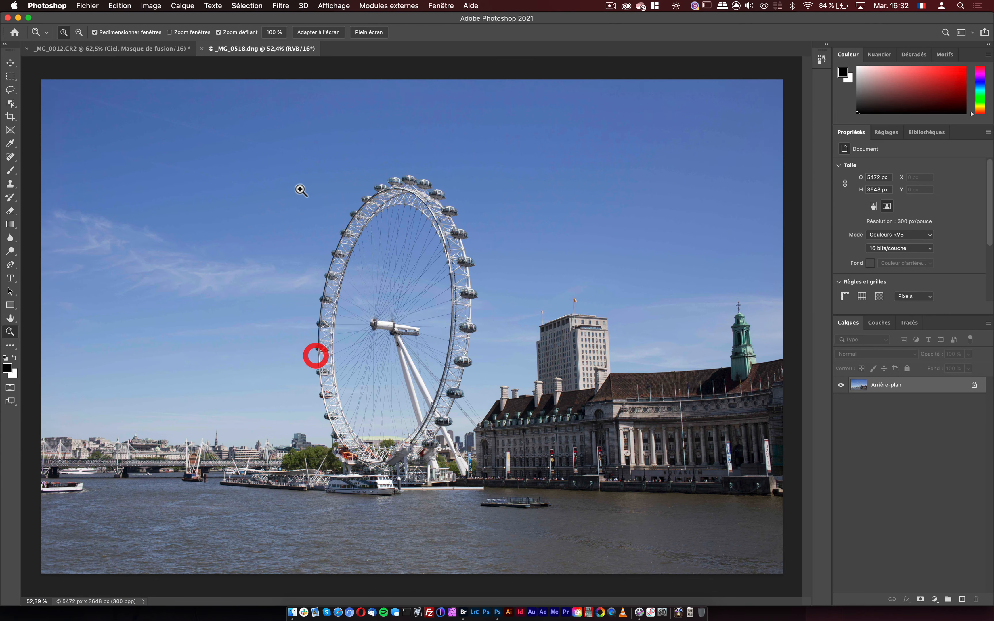
left_click(120, 6)
left_click(226, 276)
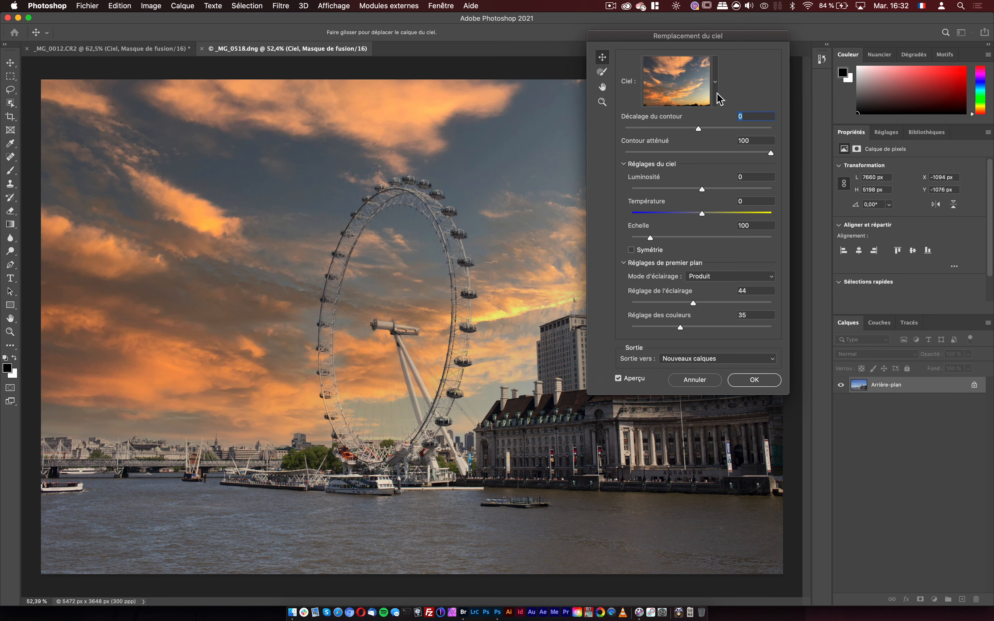
left_click(717, 95)
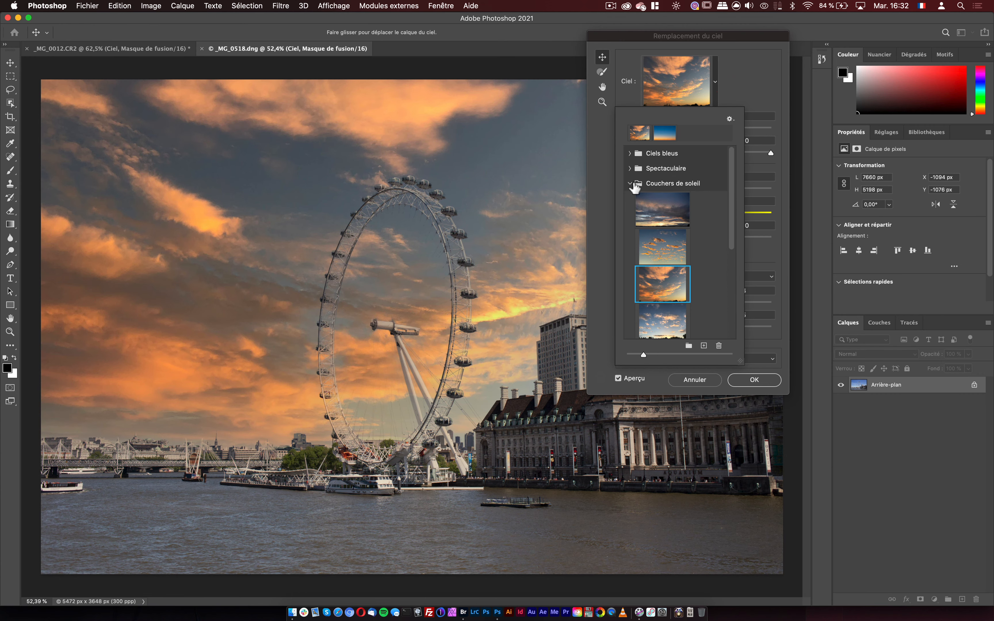
left_click(630, 183)
left_click(631, 154)
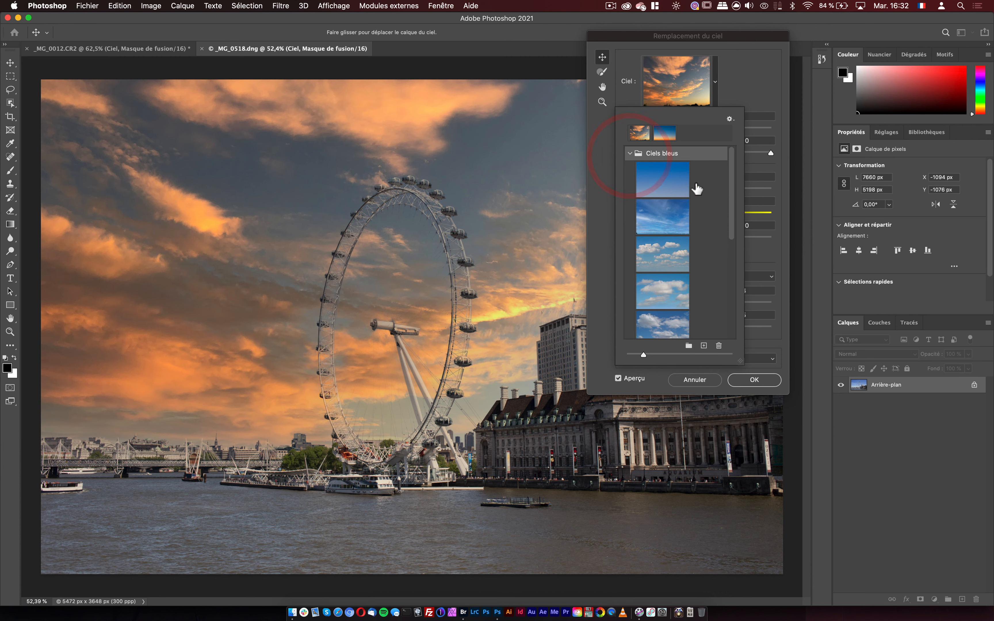
left_click(679, 217)
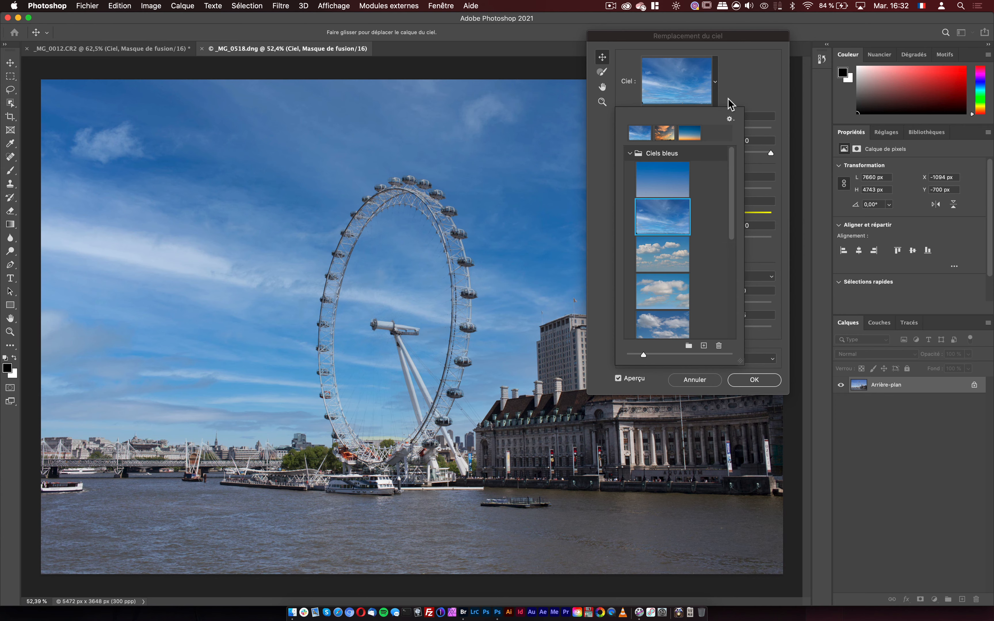
left_click(748, 93)
- Set Décalage du contour to -82 to recover the wheel's thin cables against the replaced sky
left_click(602, 101)
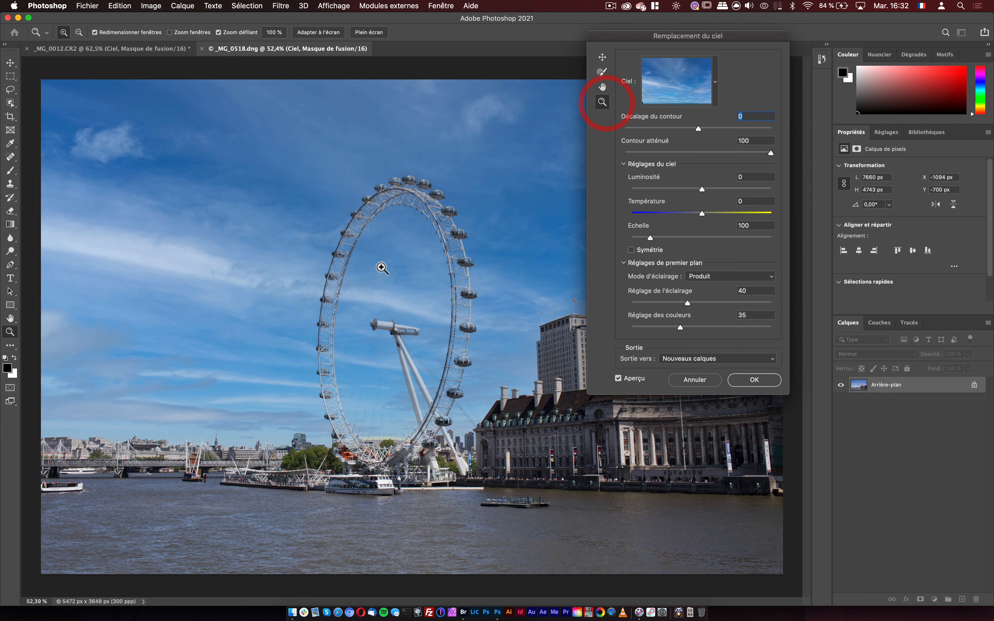
scroll(431, 235, "up", 5)
left_click(429, 236)
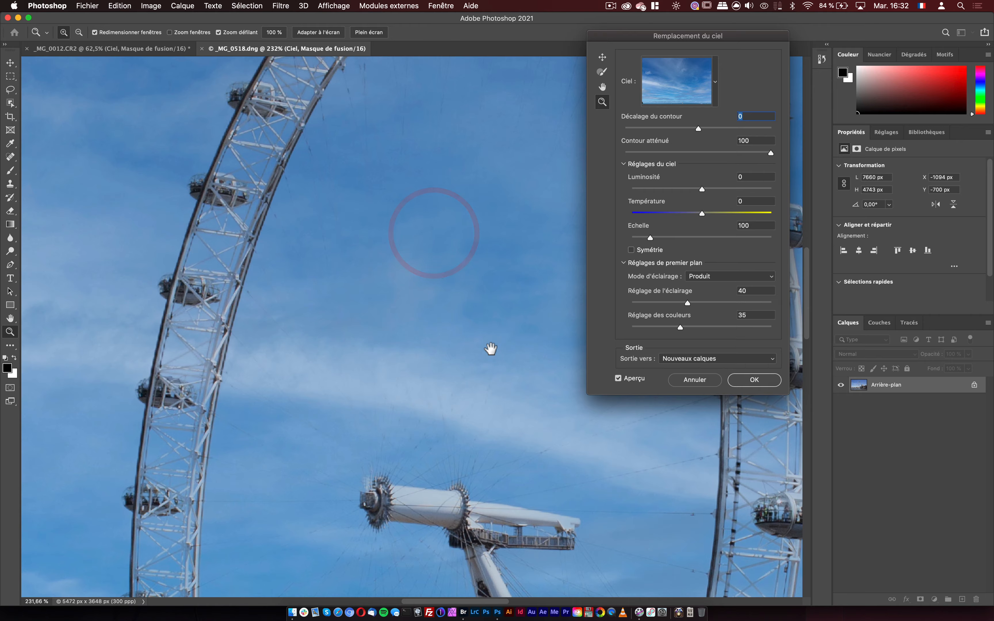
left_click_drag(491, 348, 356, 419)
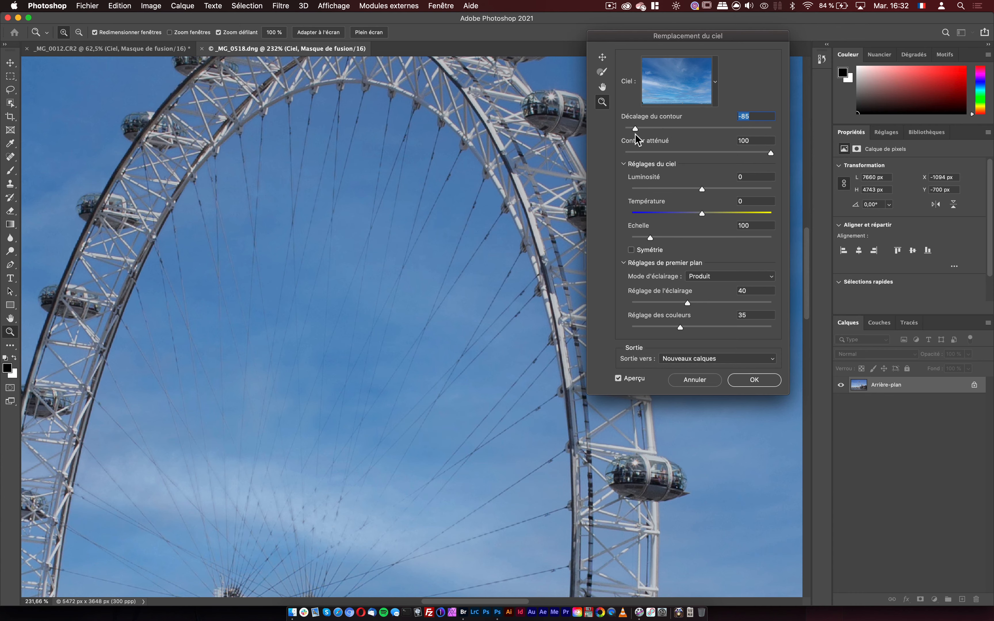
mouse_move(635, 134)
left_mouse_down()
mouse_move(656, 134)
mouse_move(638, 134)
left_mouse_up()
left_click(424, 260, "alt")
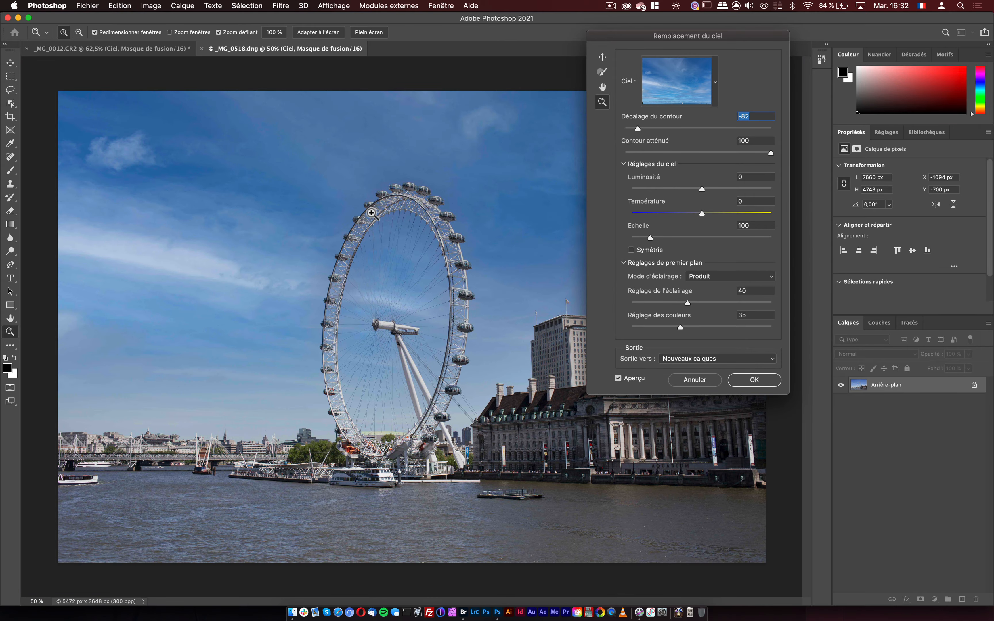
- Set the sky's Température to -13 and the foreground Réglage des couleurs to 100, and apply the sky replacement
left_click_drag(426, 216, 463, 193)
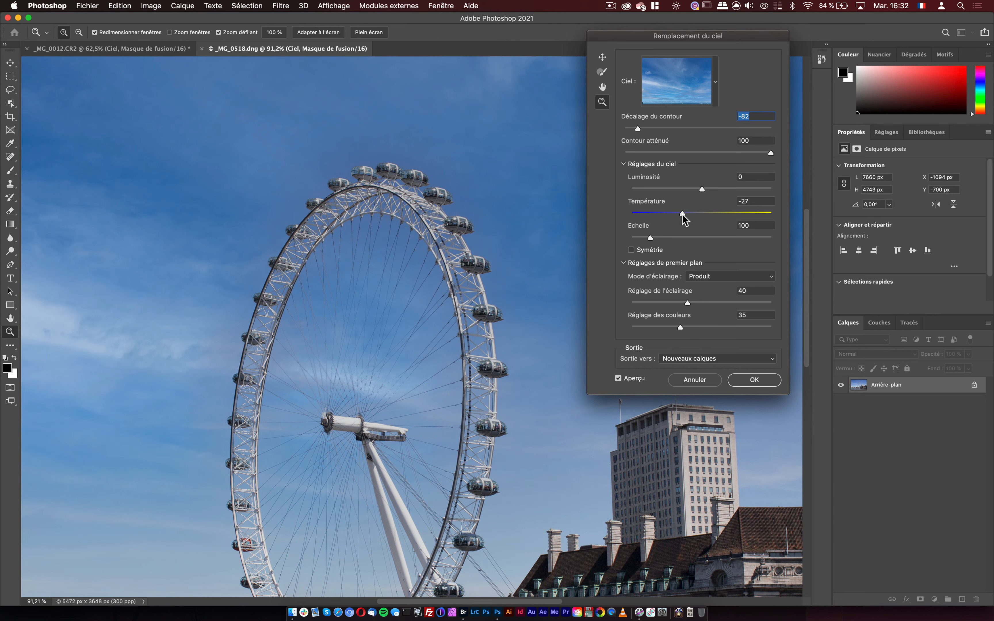
mouse_move(681, 215)
left_mouse_down()
mouse_move(673, 214)
mouse_move(692, 214)
left_mouse_up()
left_click_drag(529, 229, 500, 253)
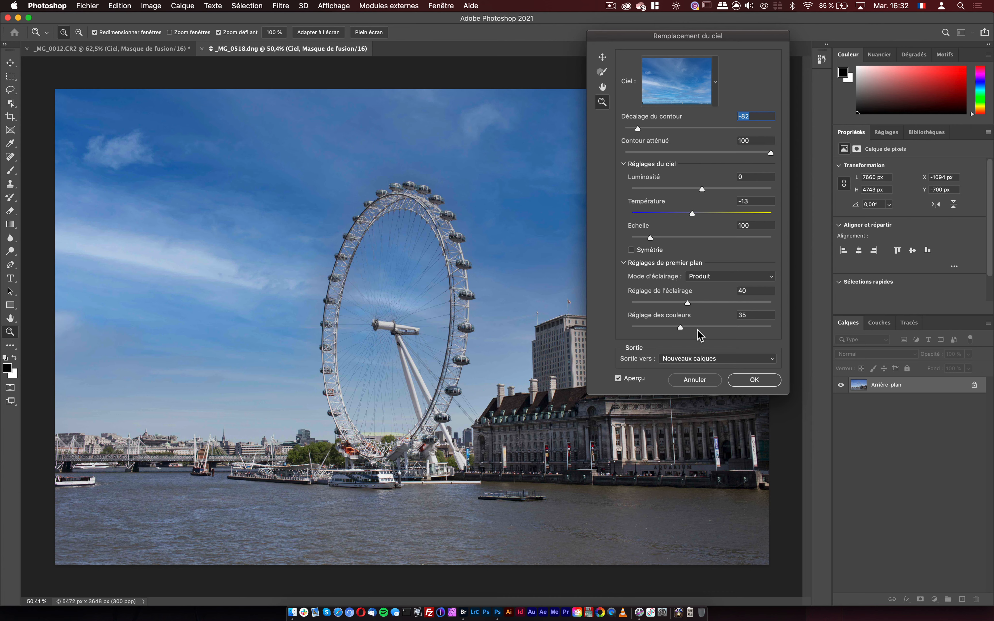
left_click(773, 328)
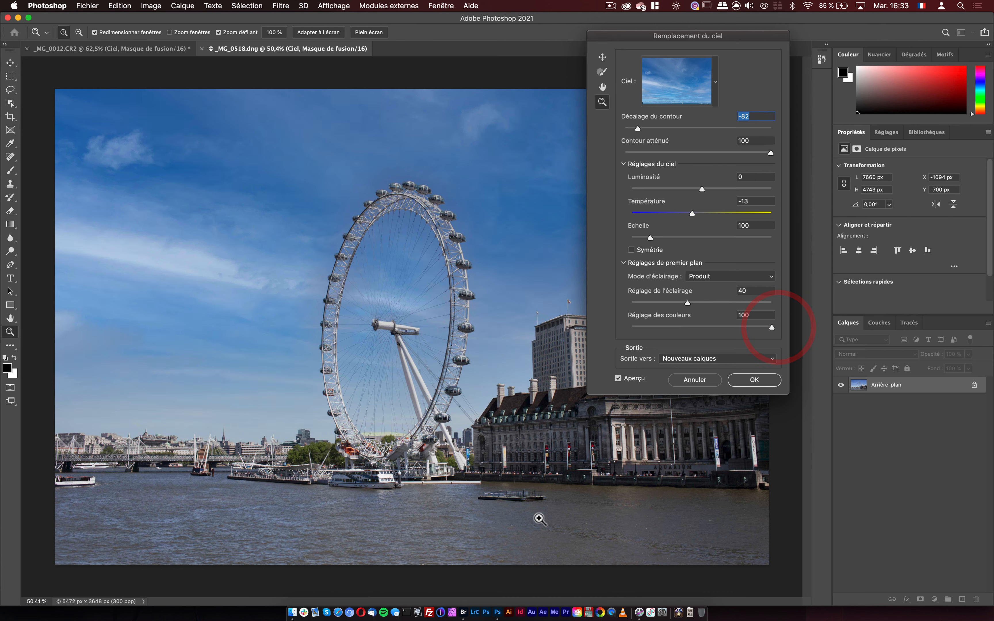
left_click(758, 379)
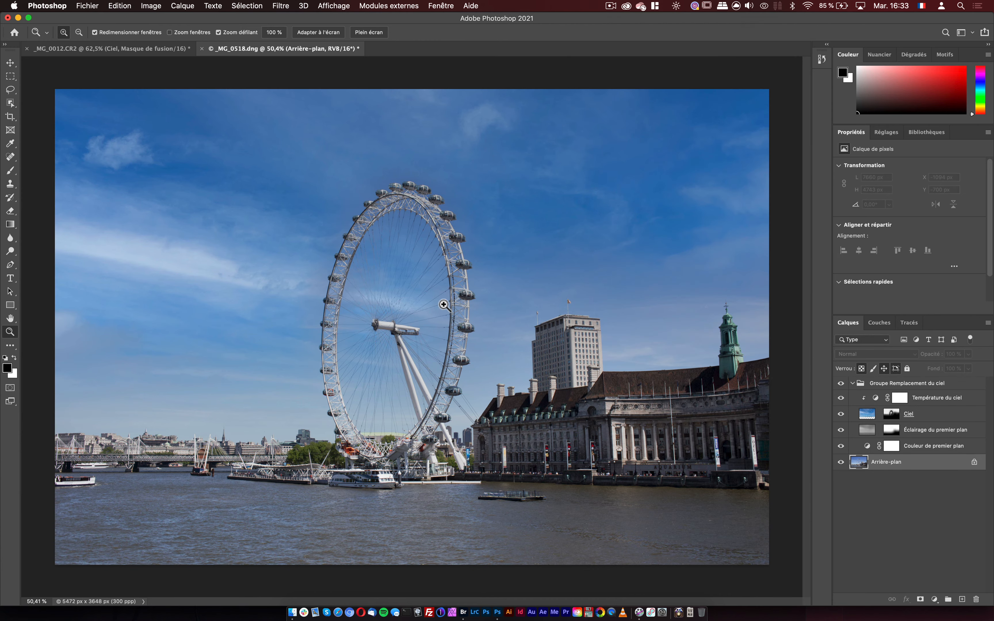
- Add a Balance des couleurs adjustment layer directly above the Ciel layer, clipped to it
left_click_drag(404, 212, 466, 189)
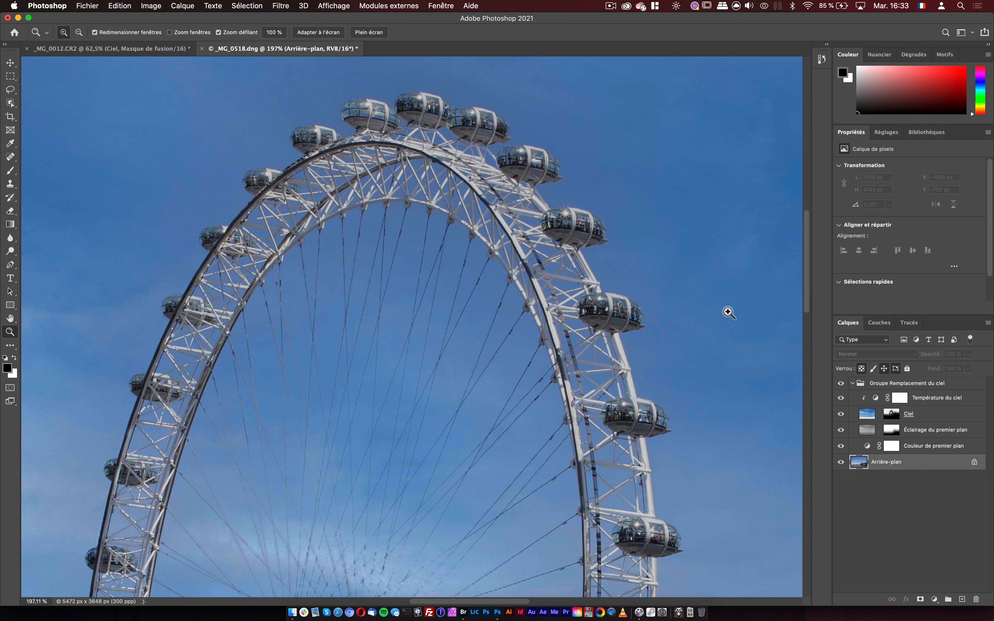
left_click(866, 414)
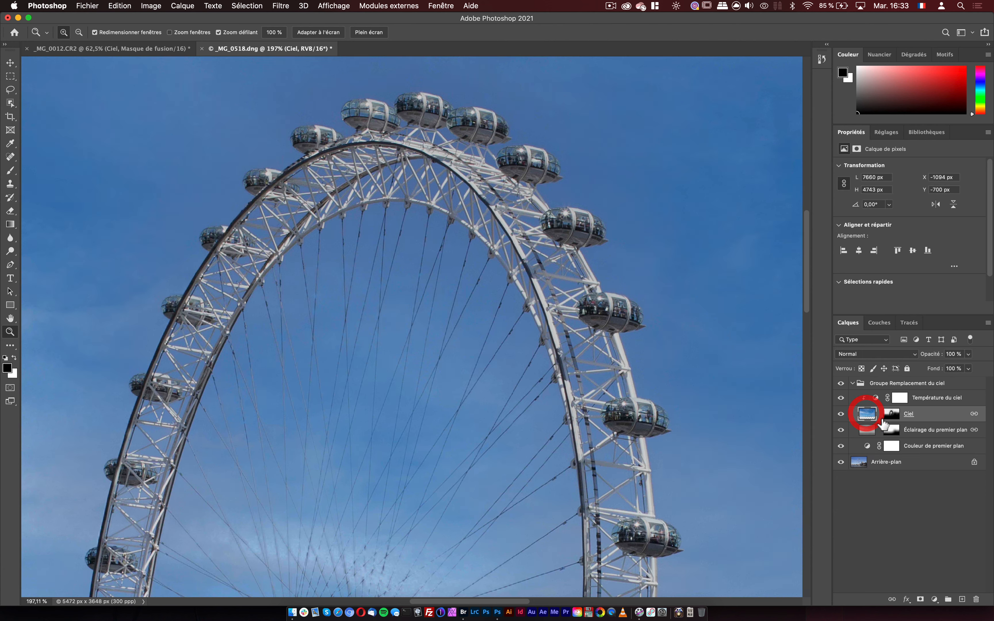
left_click(934, 599)
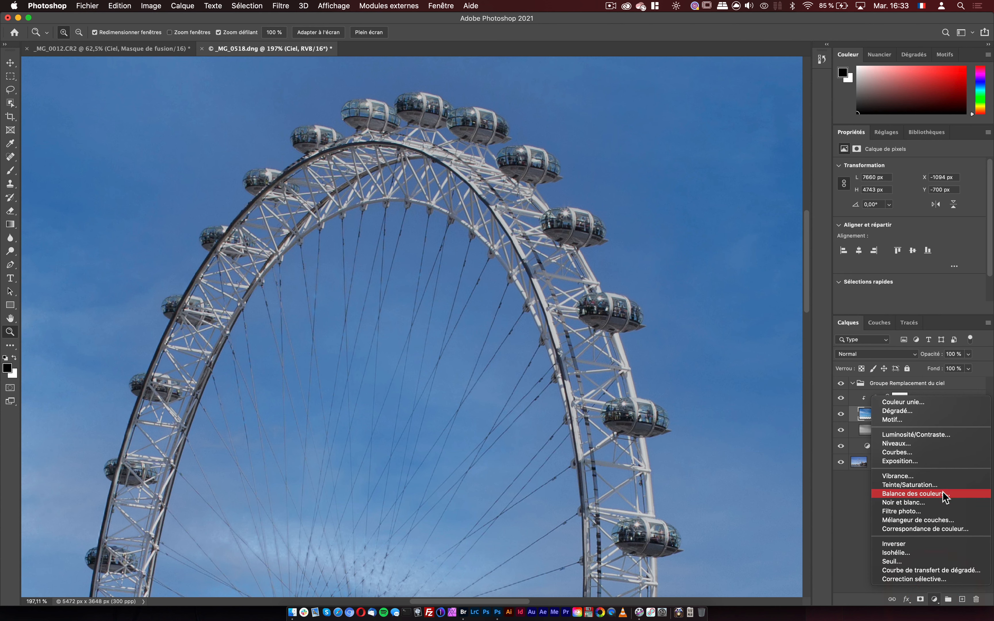
left_click(940, 491)
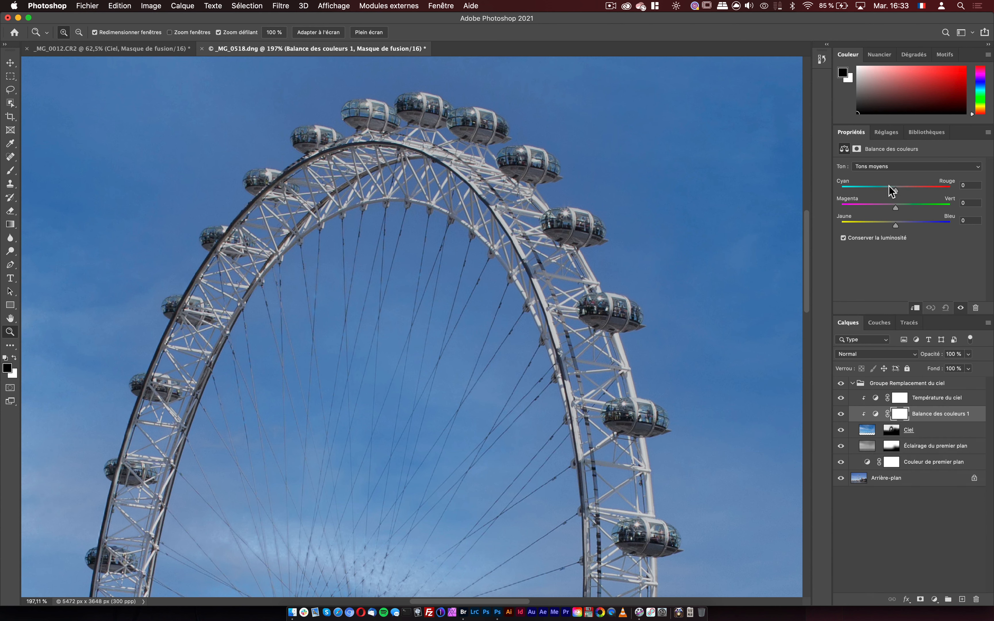
- Set Magenta/Vert to -25 for Tons moyens, keep the other two balances at 0, and toggle the adjustment's visibility to compare
left_click_drag(895, 191, 892, 224)
left_click_drag(969, 186, 927, 187)
type("0")
key("Tab")
key("Tab")
type("0")
left_click(894, 205)
left_click_drag(890, 204, 883, 203)
left_click(841, 413)
left_click(840, 413)
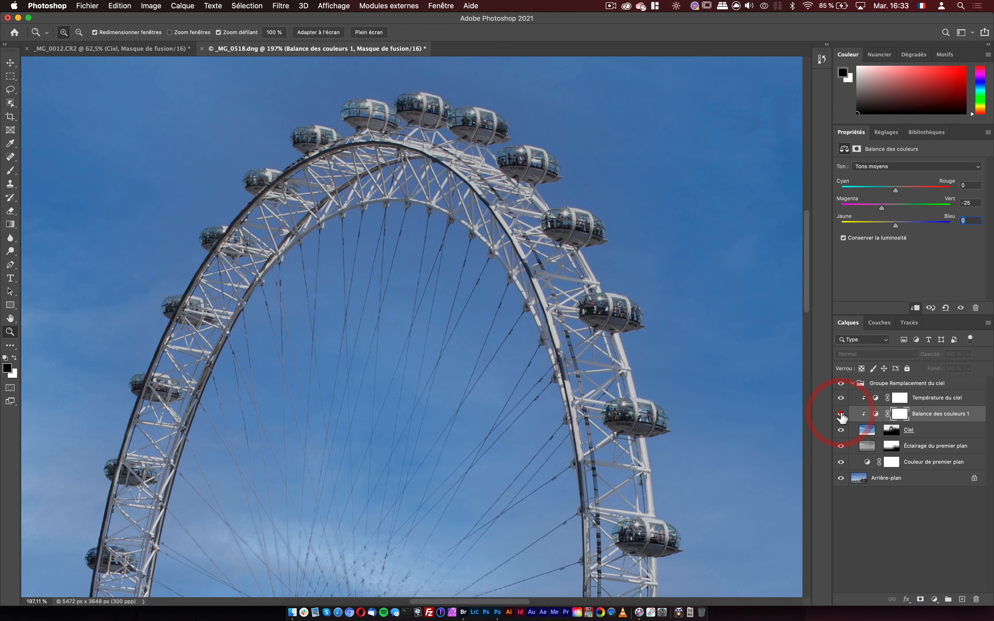
- Compare the photo with Groupe Remplacement du ciel off and on, and delete the Balance des couleurs adjustment clipped to Ciel
mouse_move(703, 388)
left_mouse_down()
mouse_move(622, 415)
mouse_move(587, 359)
mouse_move(555, 362)
mouse_move(501, 318)
left_mouse_up()
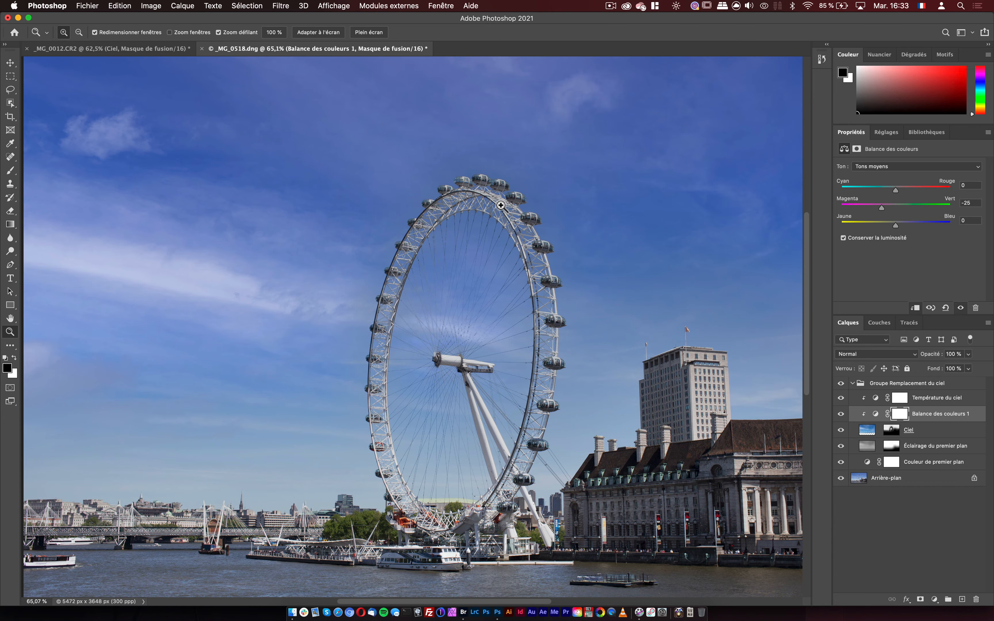
left_click(552, 331, "alt")
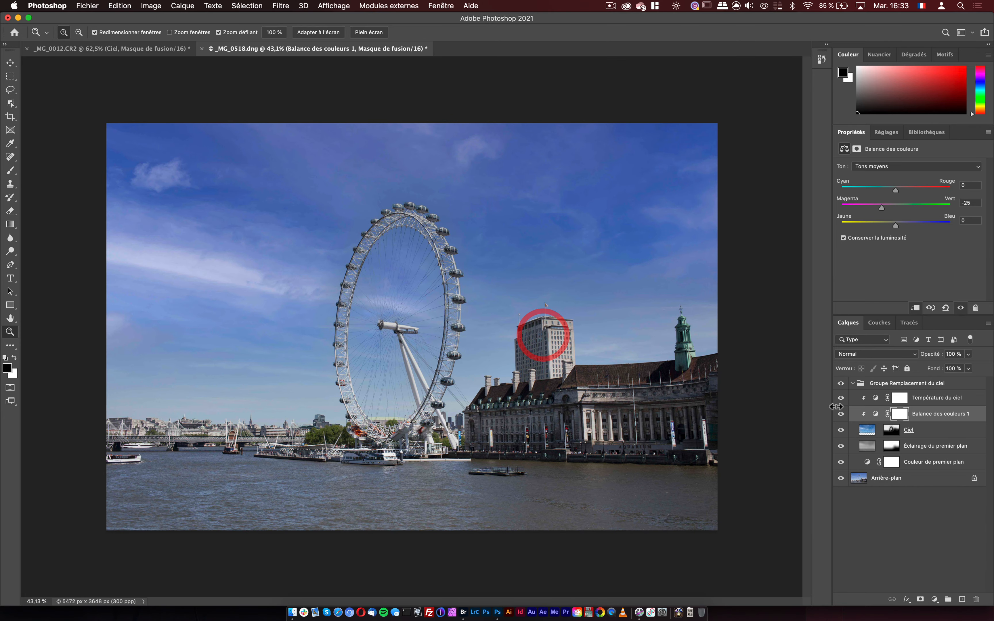
left_click(840, 382)
left_click(840, 383)
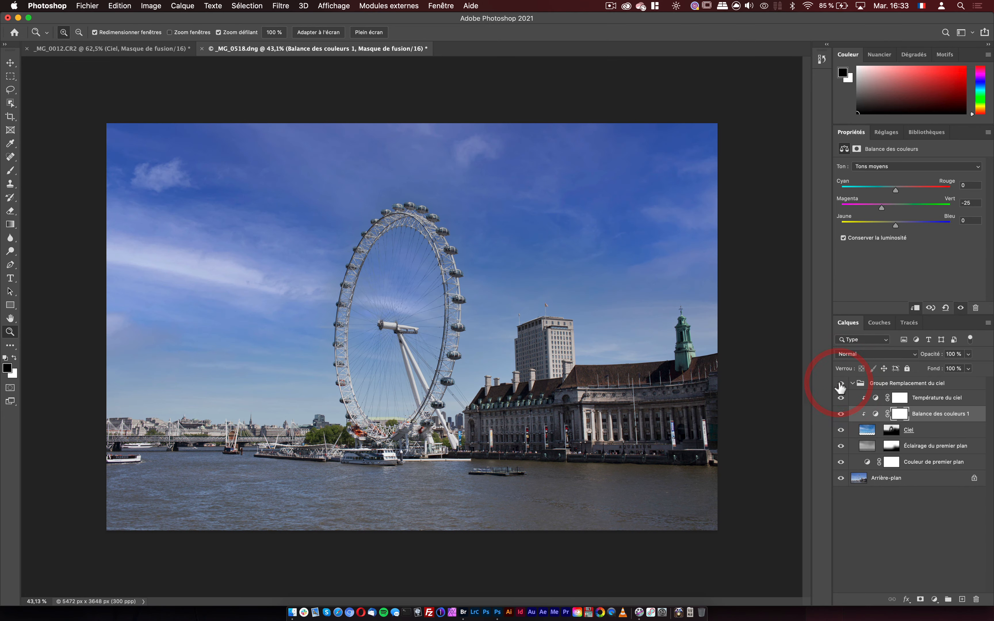
left_click(840, 383)
left_click(840, 383)
left_click_drag(901, 429, 976, 599)
- Add a Balance des couleurs adjustment above Arrière-plan, with Tons clairs at Cyan/Rouge -8 and Jaune/Bleu +12
left_click(908, 486)
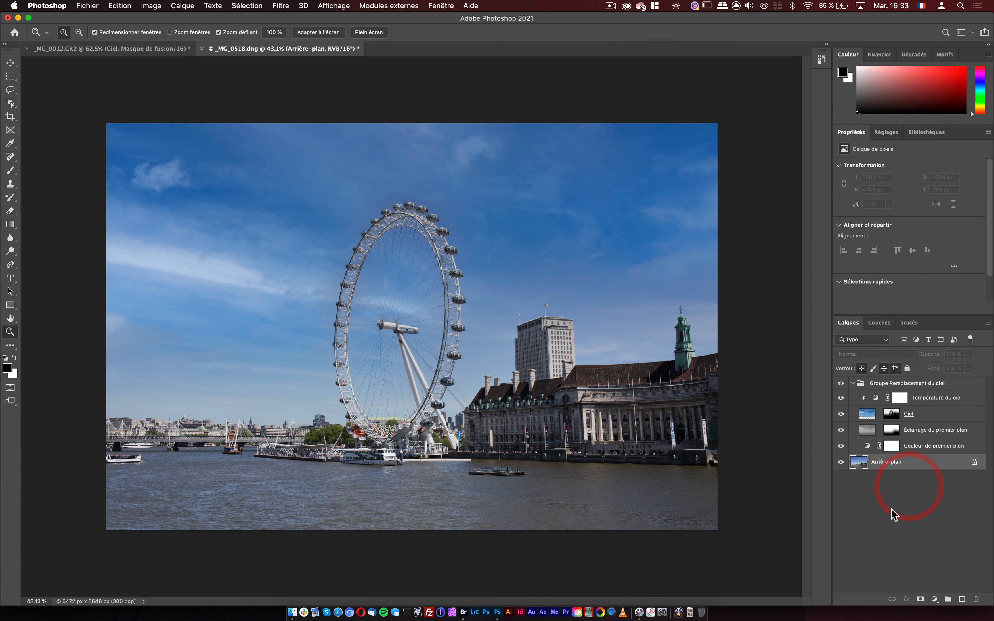
left_click(934, 598)
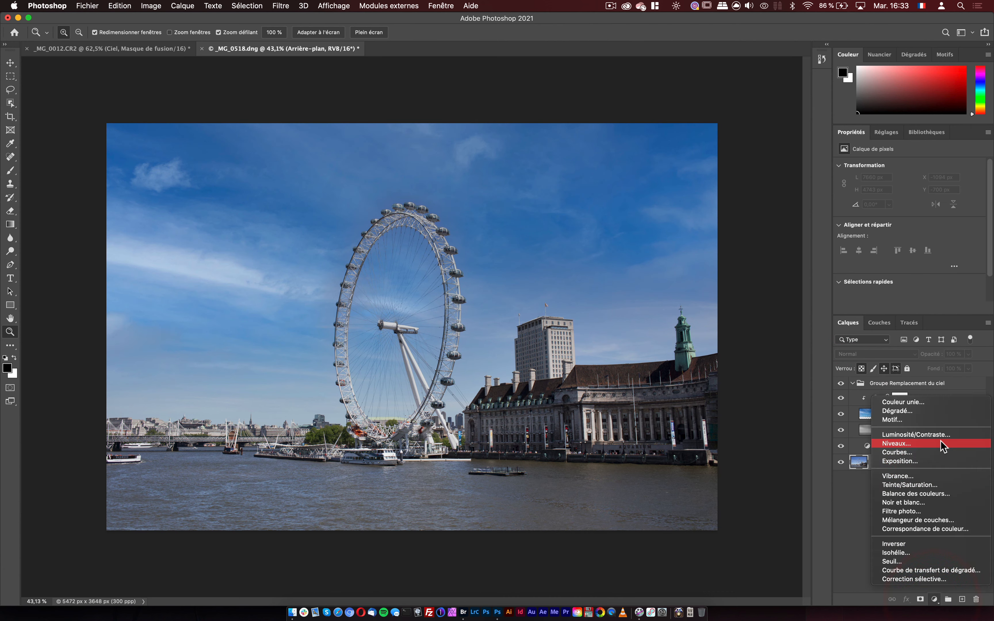
left_click(922, 494)
left_click_drag(415, 261, 455, 245)
mouse_move(895, 190)
left_mouse_down()
mouse_move(902, 225)
mouse_move(886, 190)
mouse_move(897, 185)
left_mouse_up()
left_click(894, 167)
left_click(892, 173)
left_click(707, 288, "alt")
left_click(707, 288, "alt")
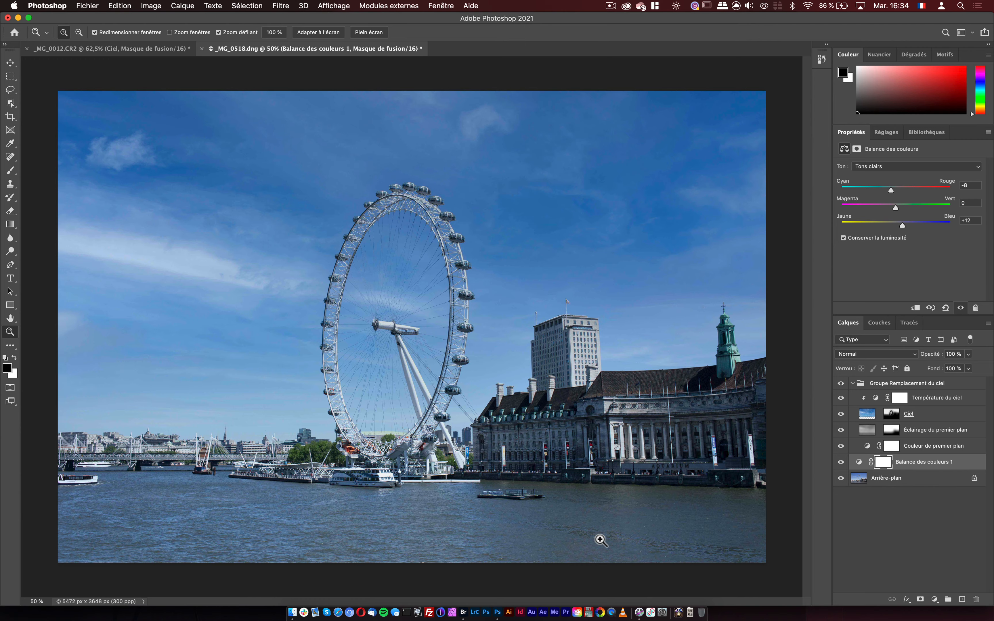
- Inspect the wheel's cables up close, view the Ciel layer mask on its own and return to the full composite
left_click_drag(433, 210, 537, 170)
left_click_drag(719, 185, 624, 288)
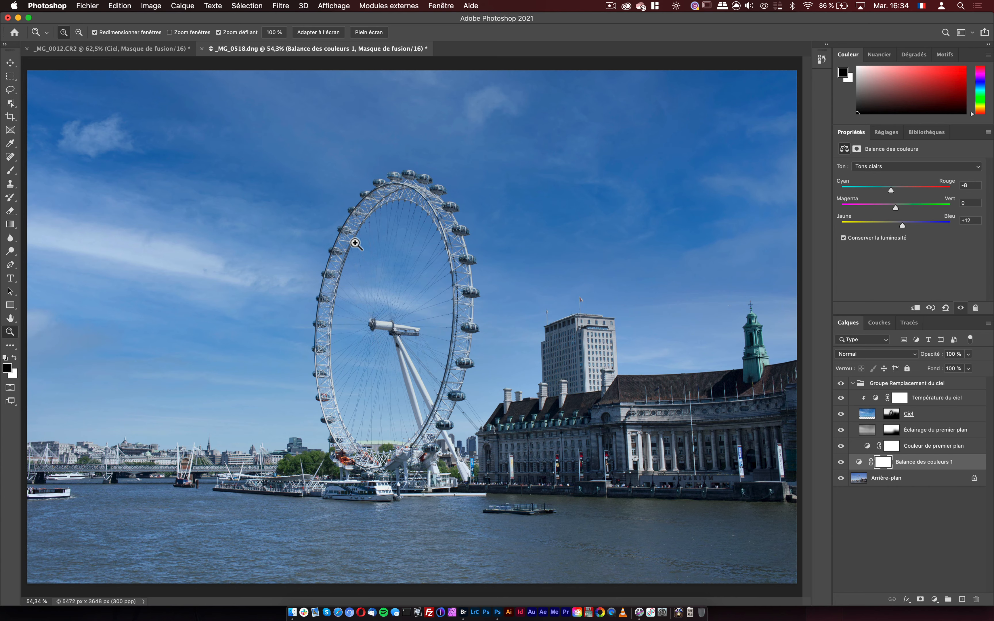
left_click(478, 235)
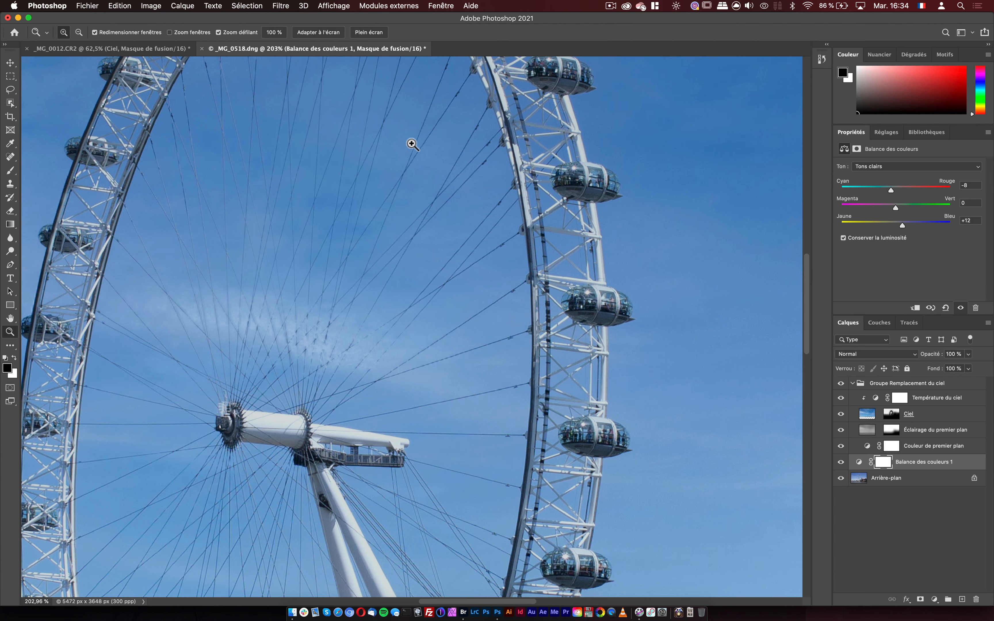
left_click(372, 290)
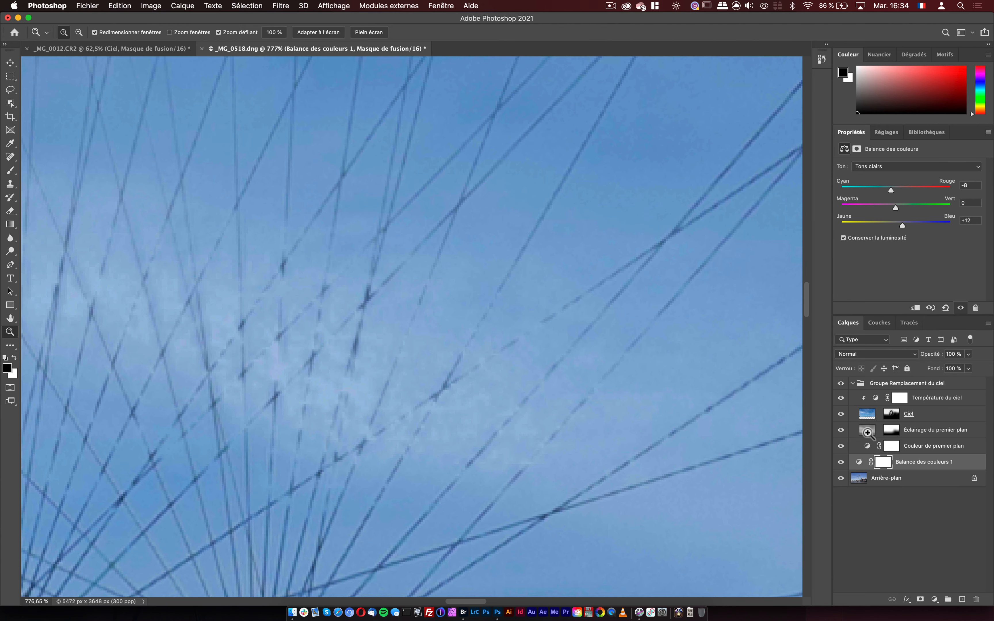
left_click(891, 415, "alt")
left_click(891, 415, "alt")
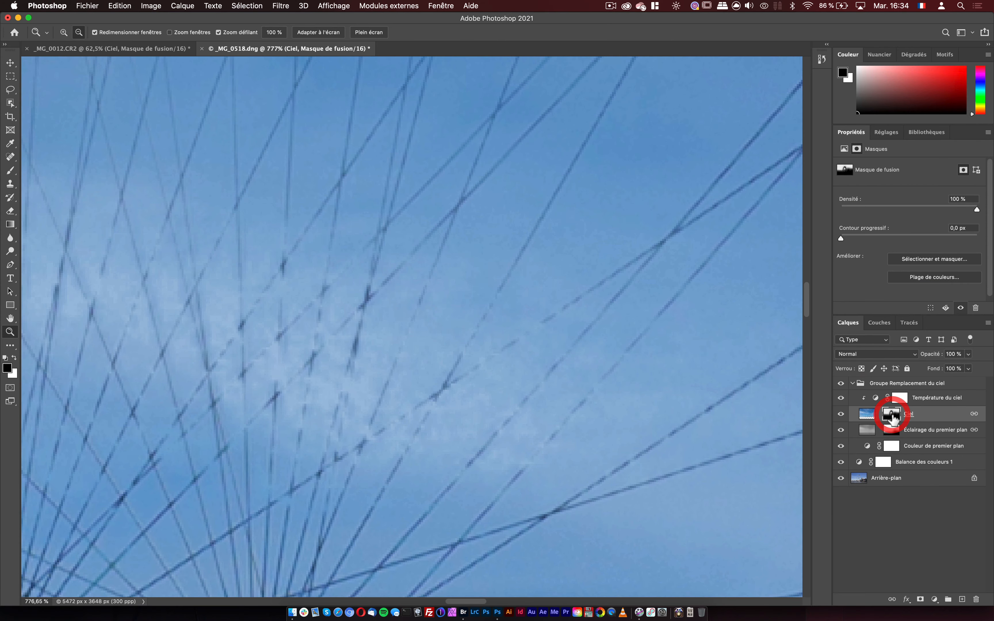
left_click(891, 415, "alt")
scroll(527, 393, "down", 10)
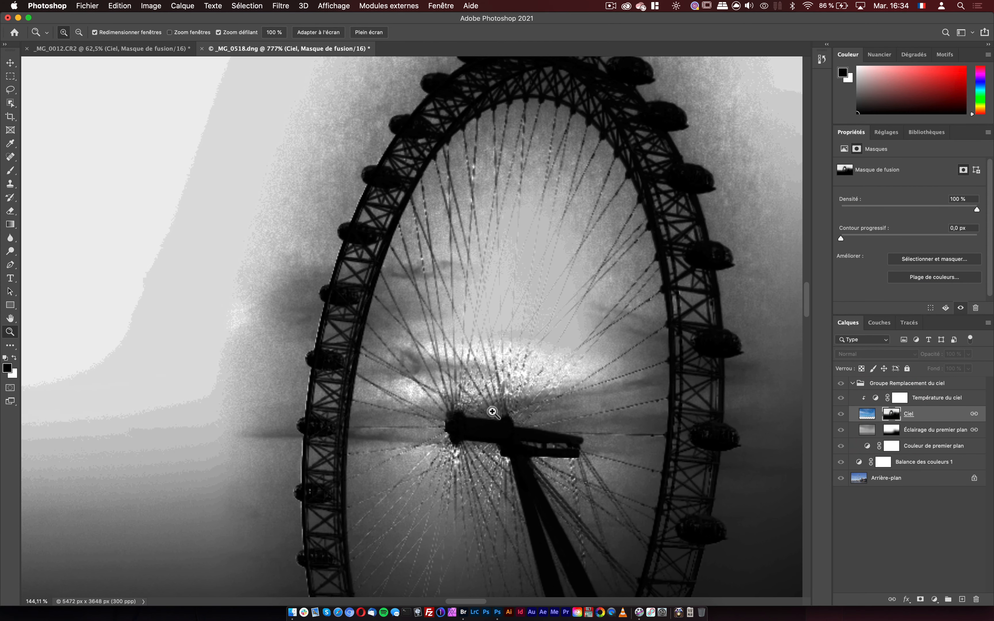
left_click_drag(492, 411, 491, 412)
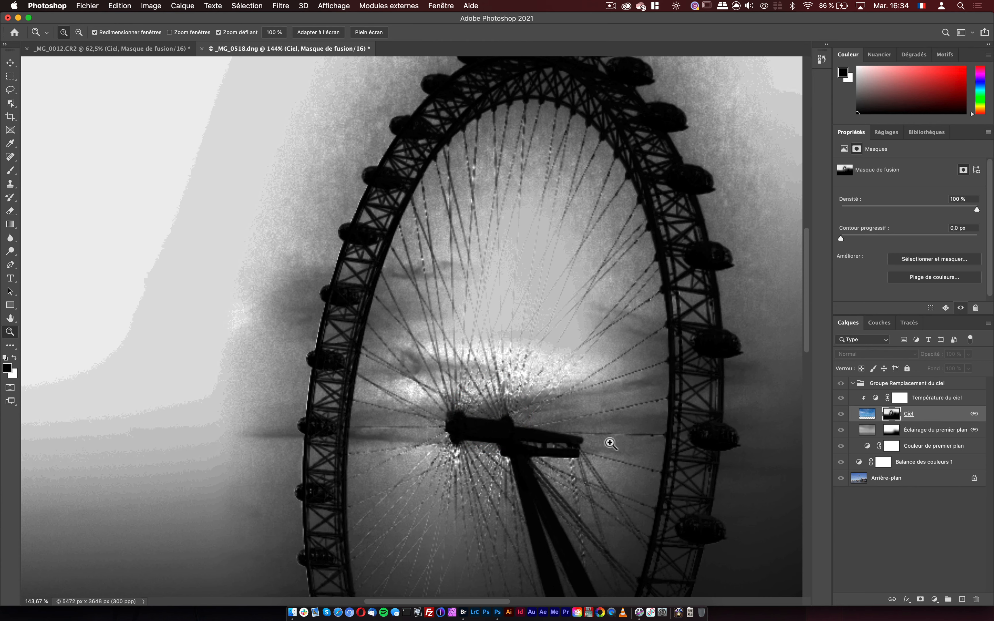
mouse_move(641, 415)
left_mouse_down()
mouse_move(639, 431)
mouse_move(624, 429)
left_mouse_up()
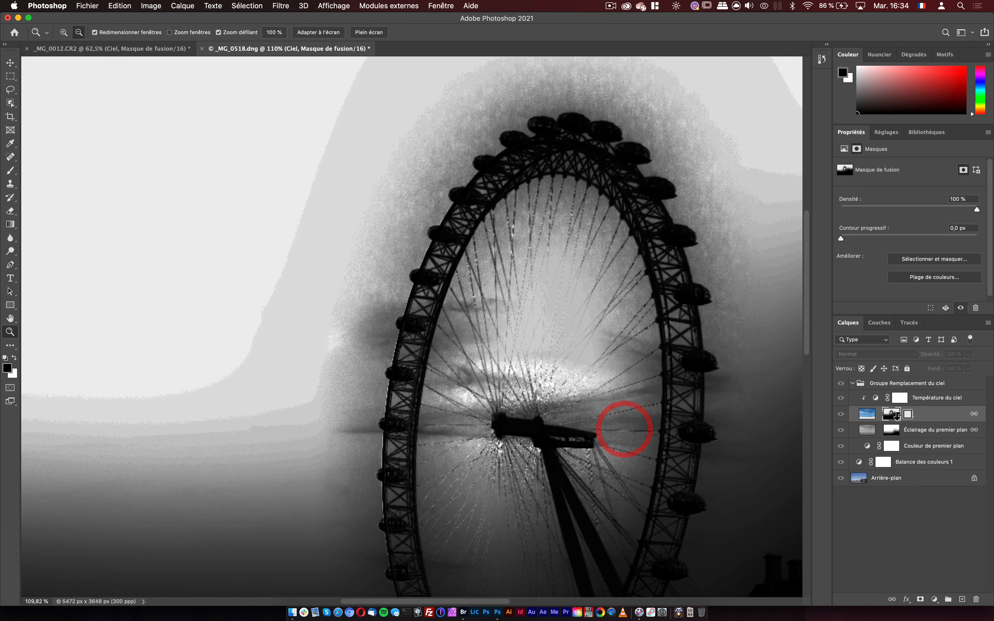
left_click(891, 414, "alt")
left_click_drag(631, 388, 504, 329)
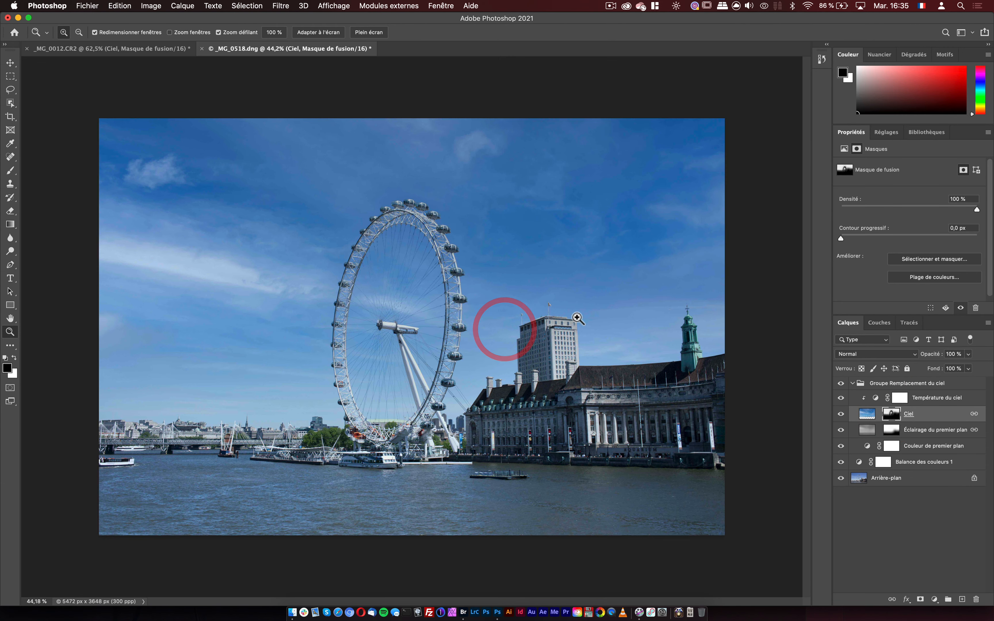